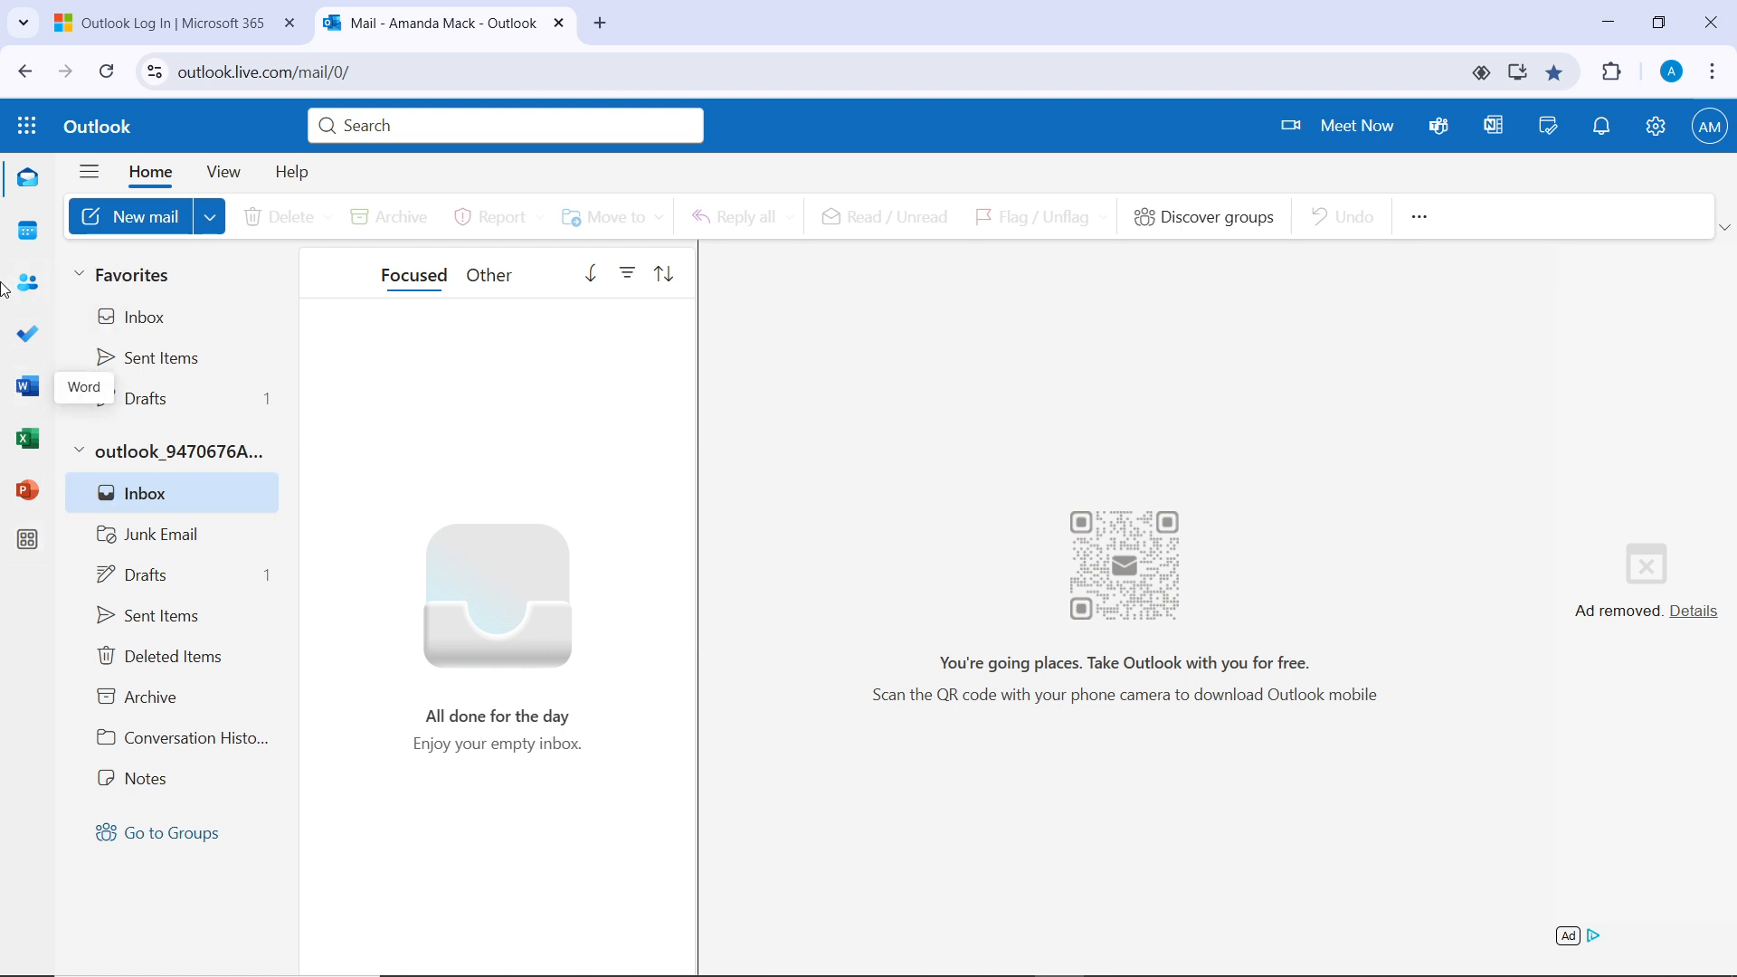
Step: Switch from mail to the calendar and bring up its shared calendars settings
left_click(29, 233)
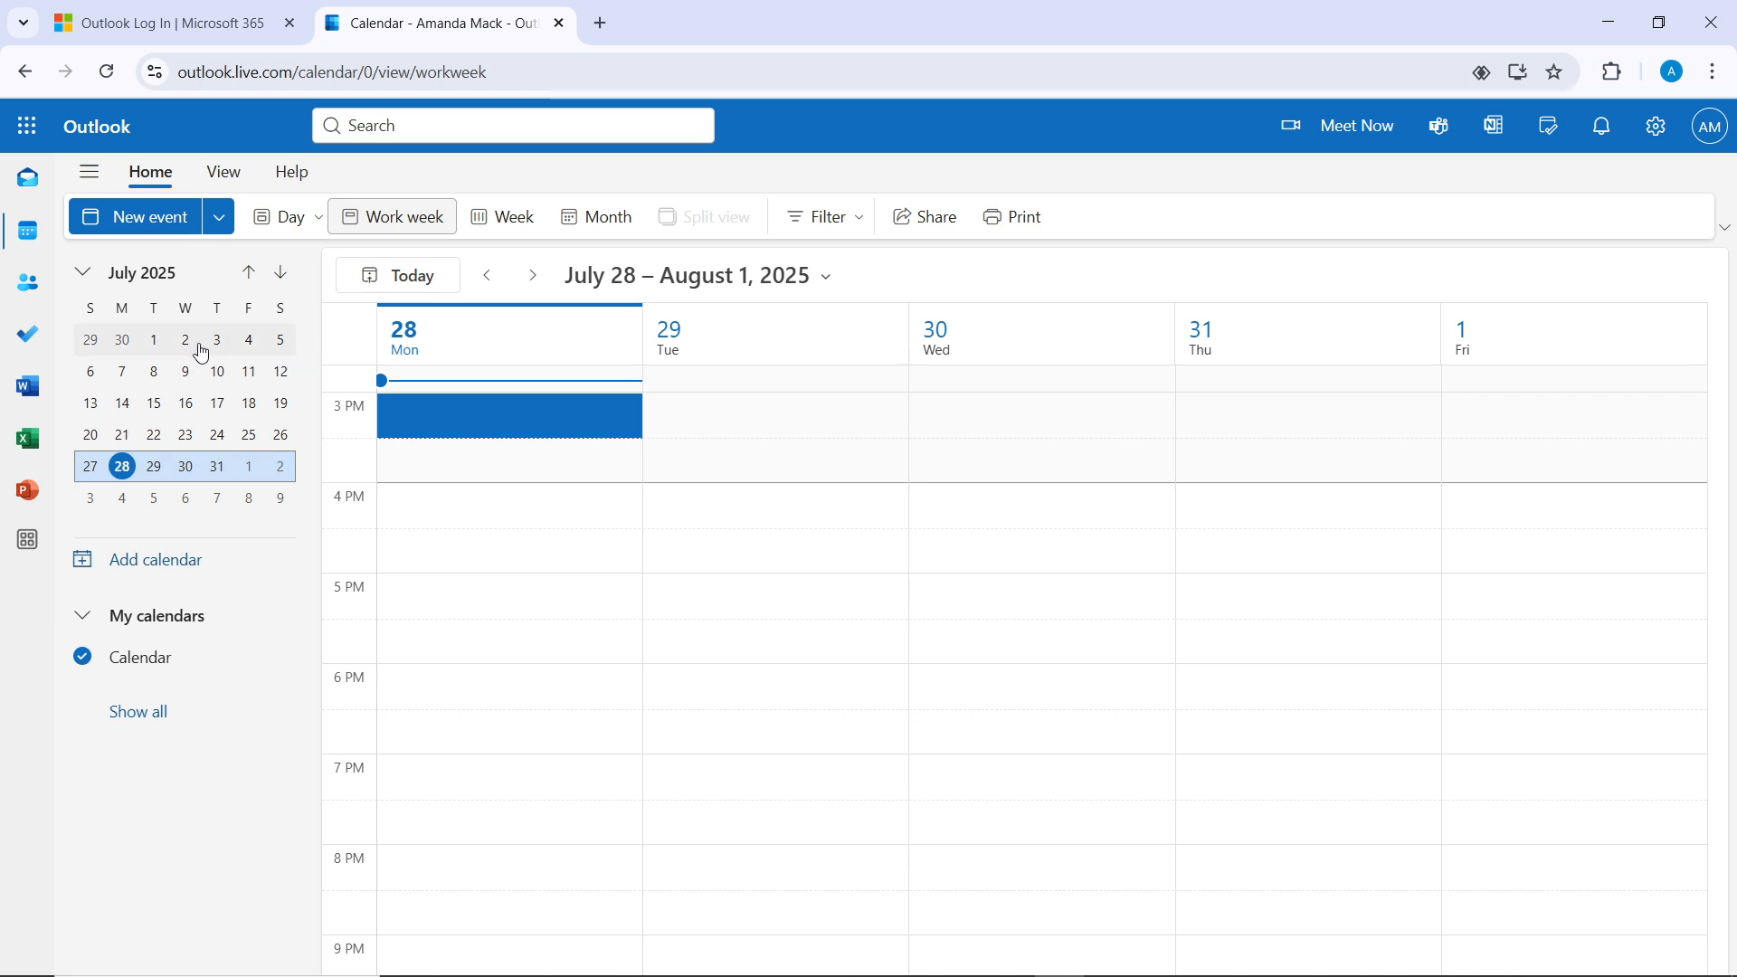
scroll(1107, 878, "up", 6)
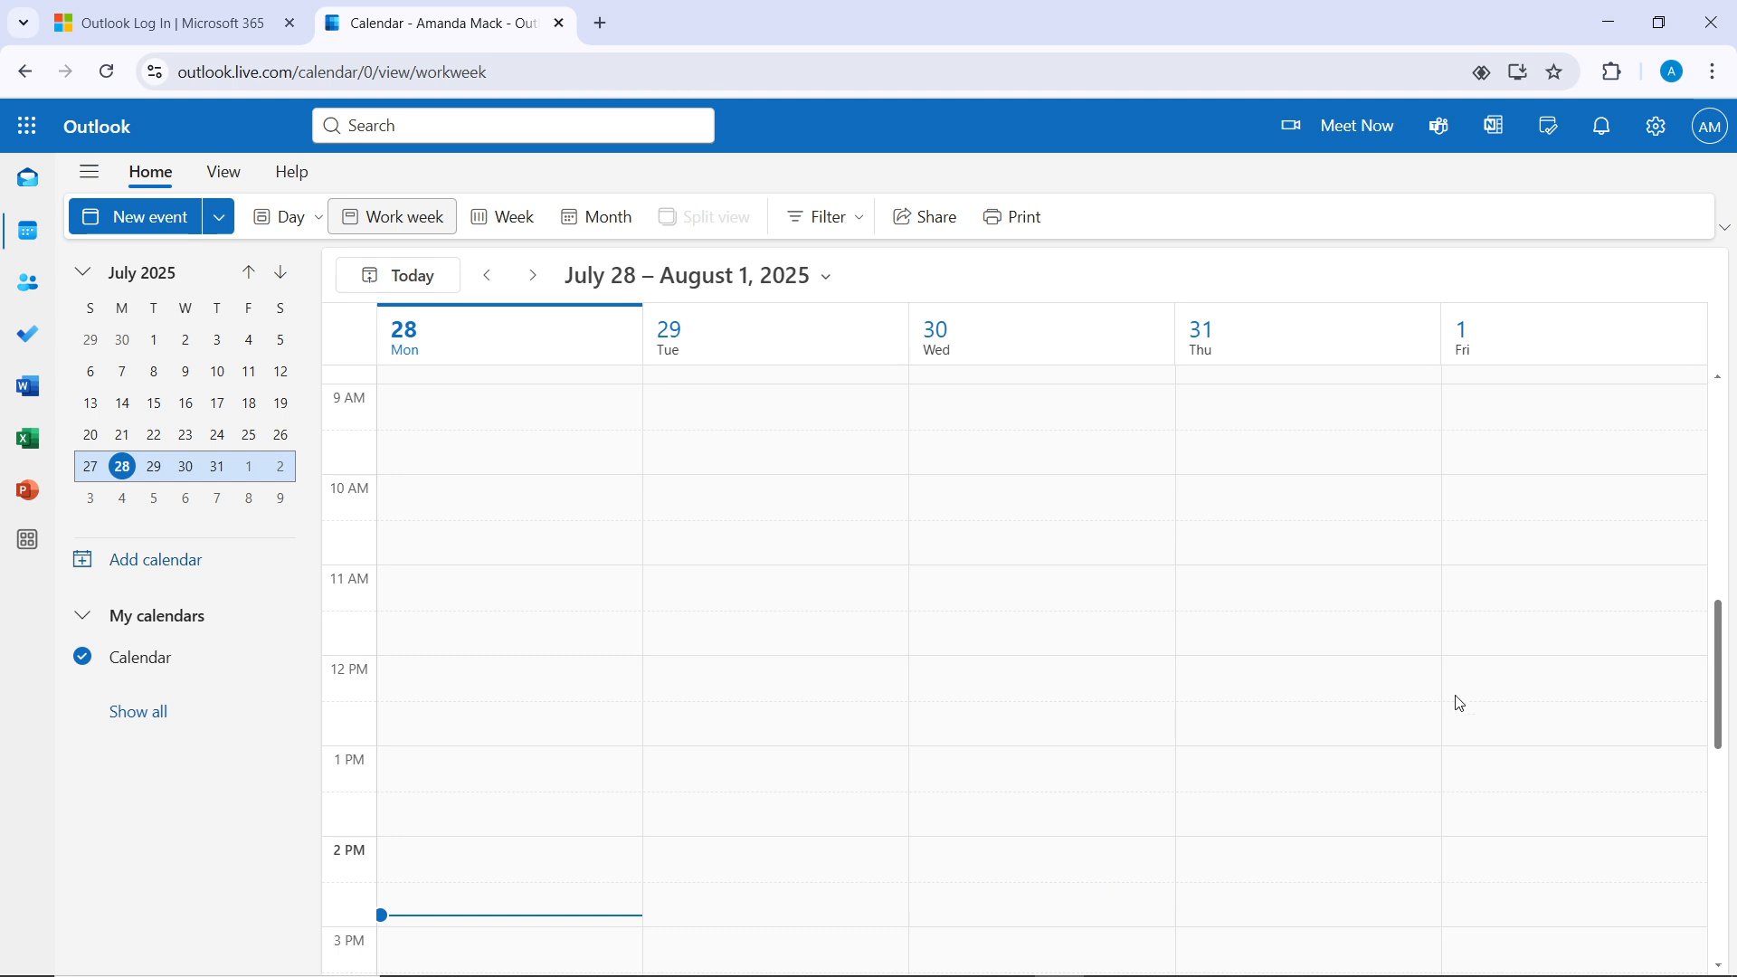
left_click(1654, 147)
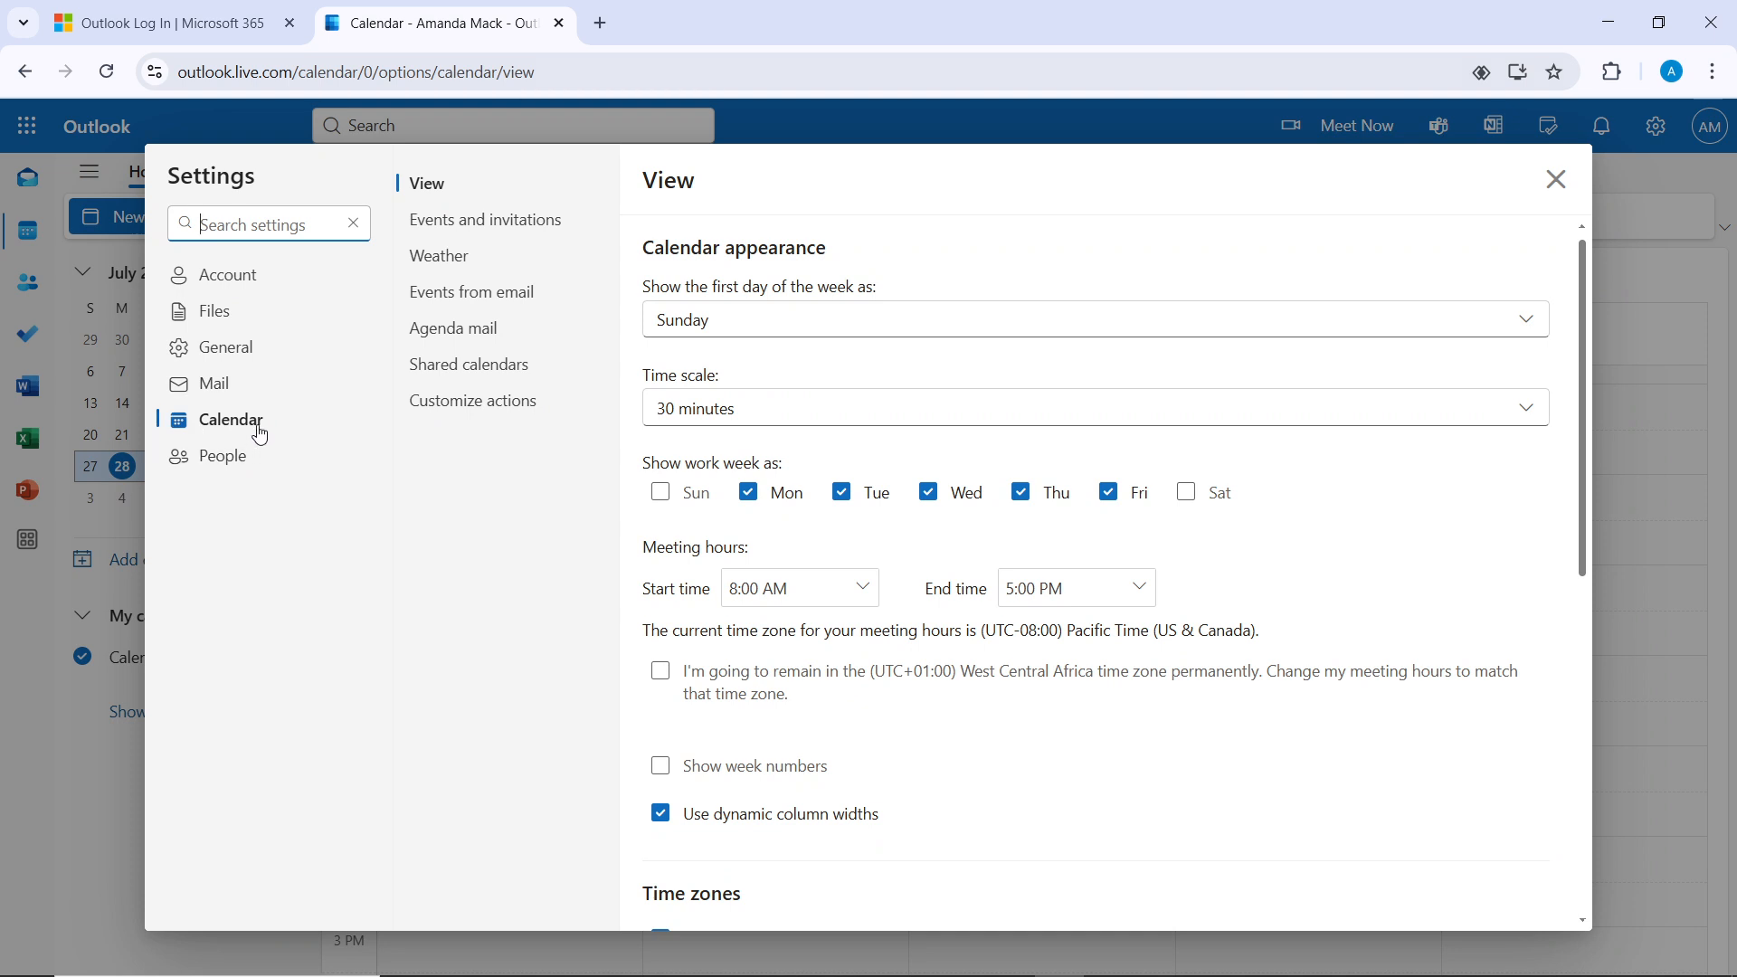
left_click(461, 366)
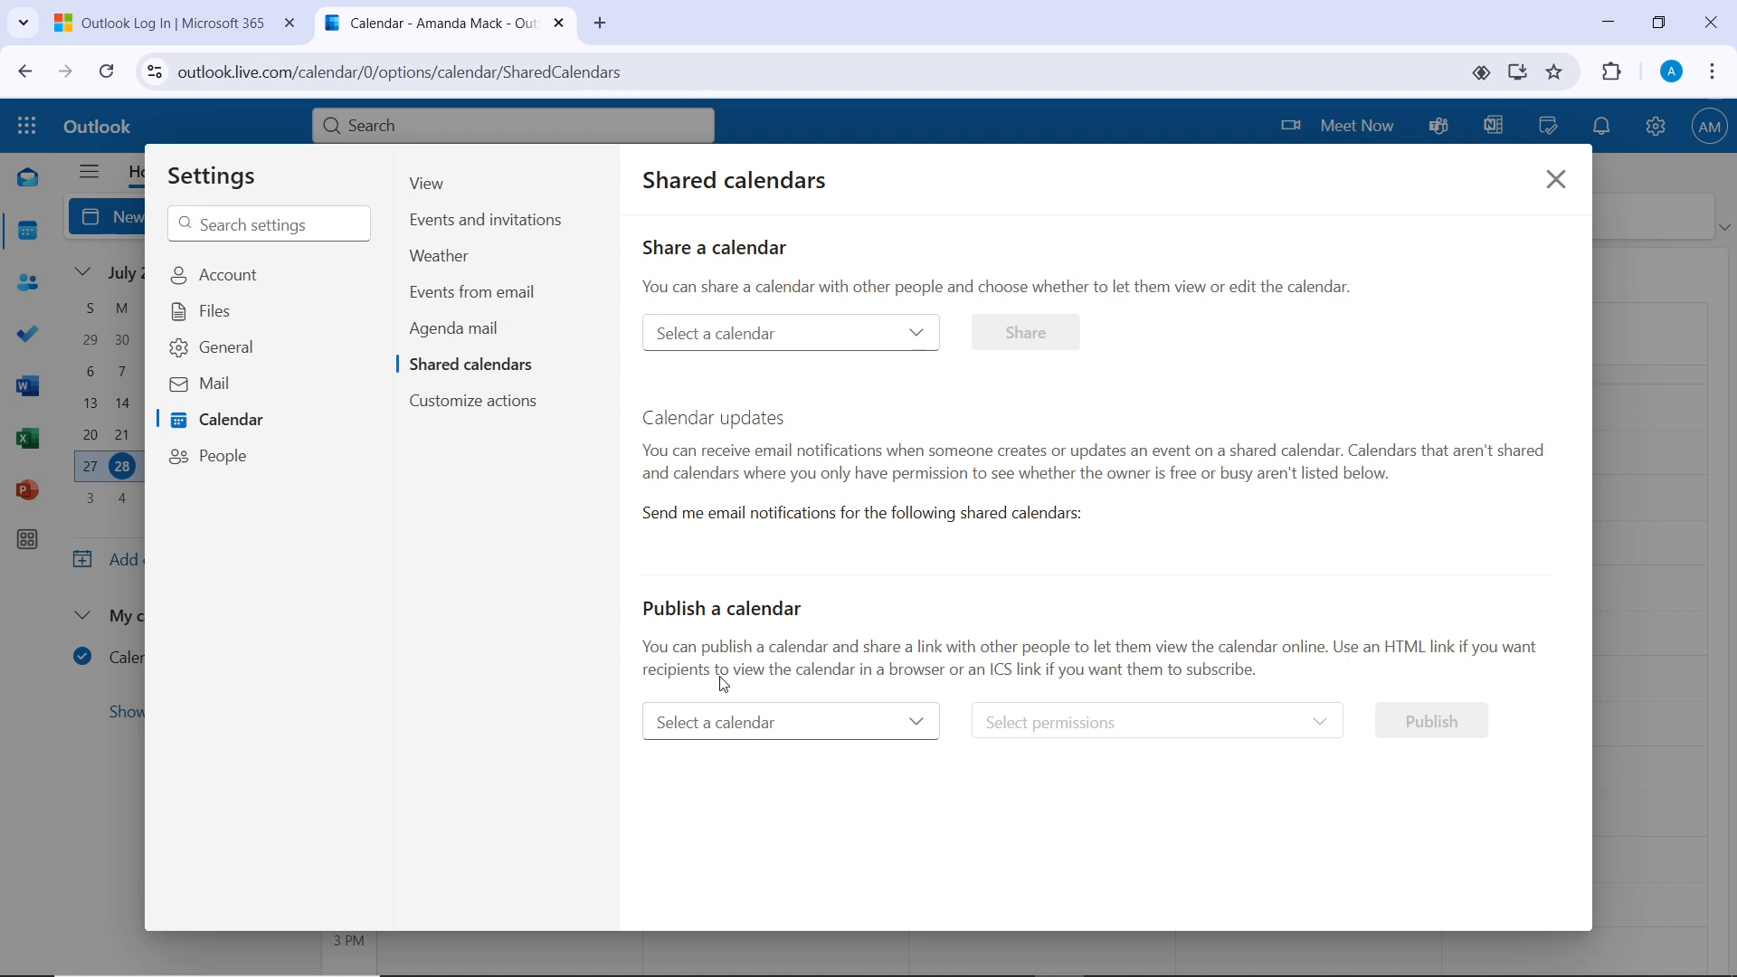
Step: Publish the calendar named Calendar with the permission "Can view all details"
left_click(760, 732)
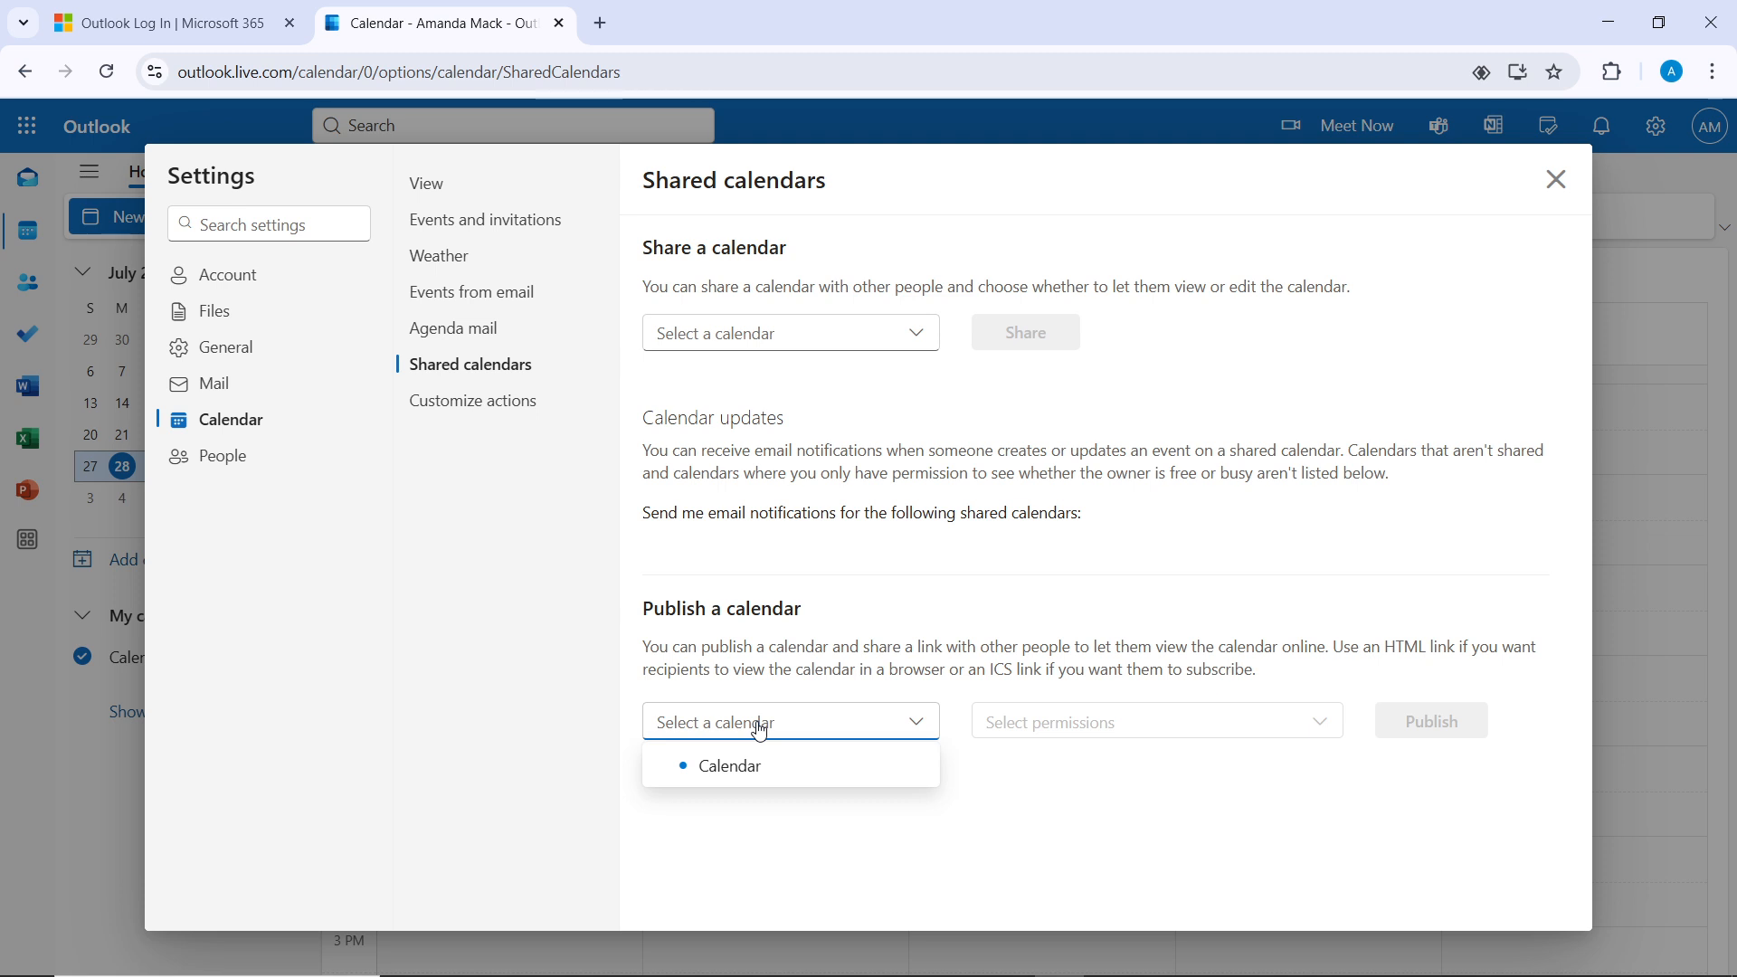
left_click(767, 773)
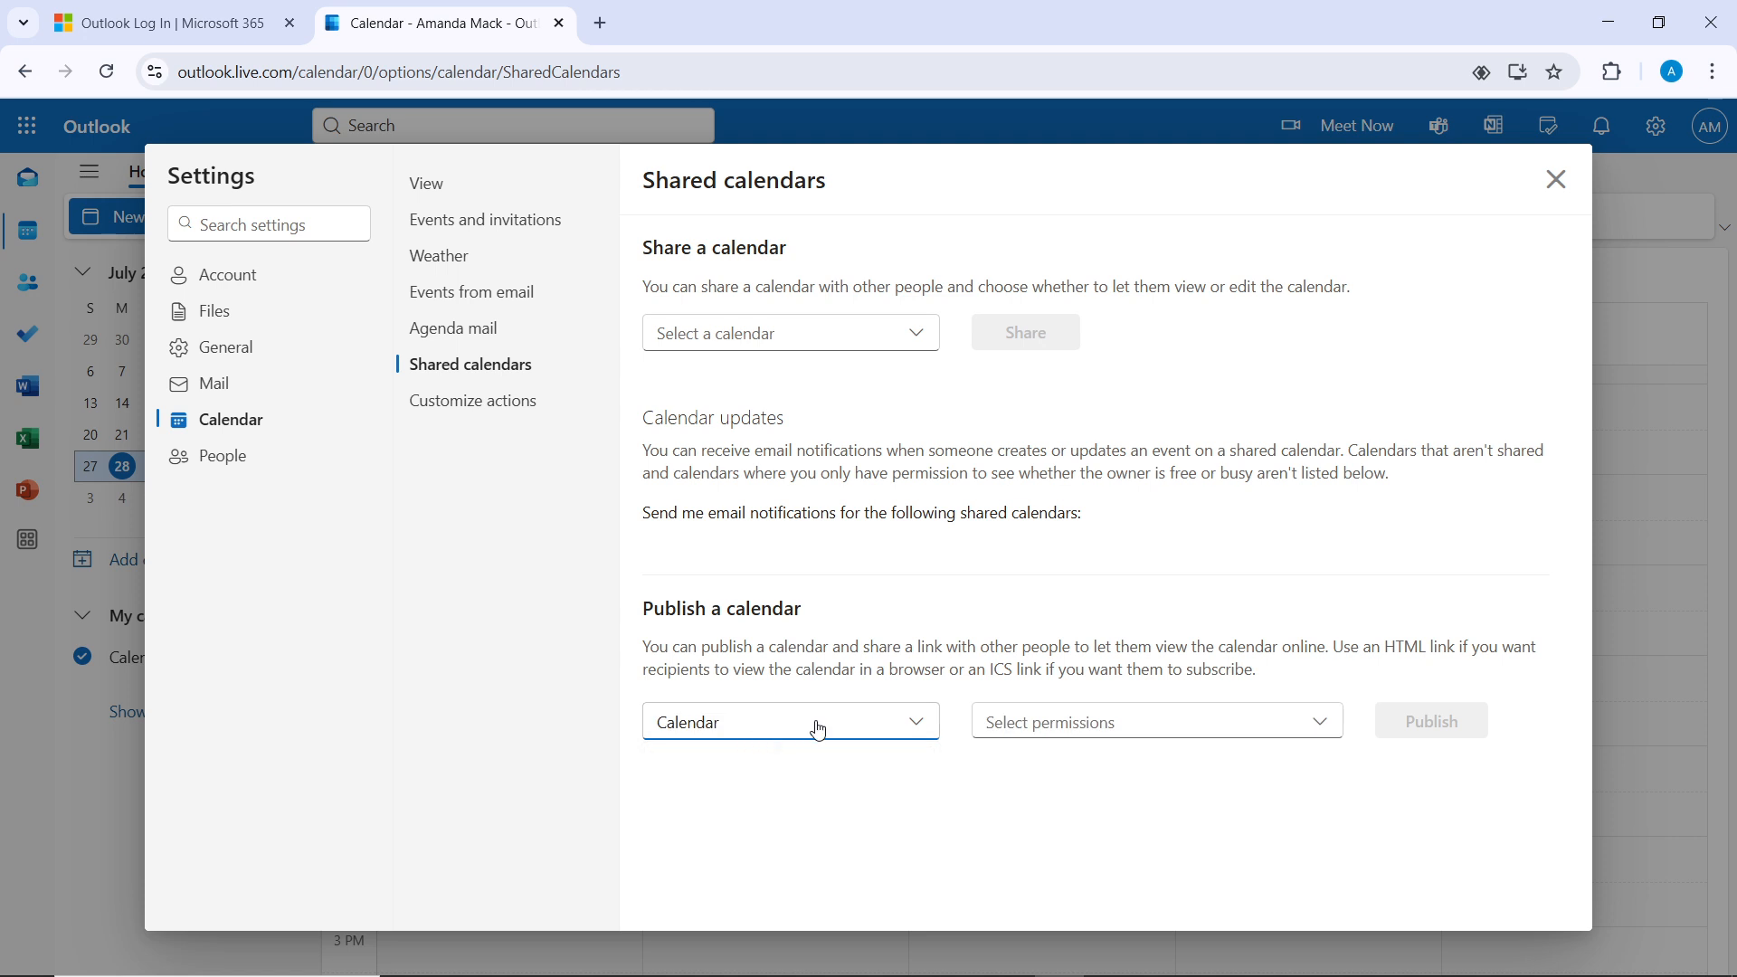
left_click(1072, 723)
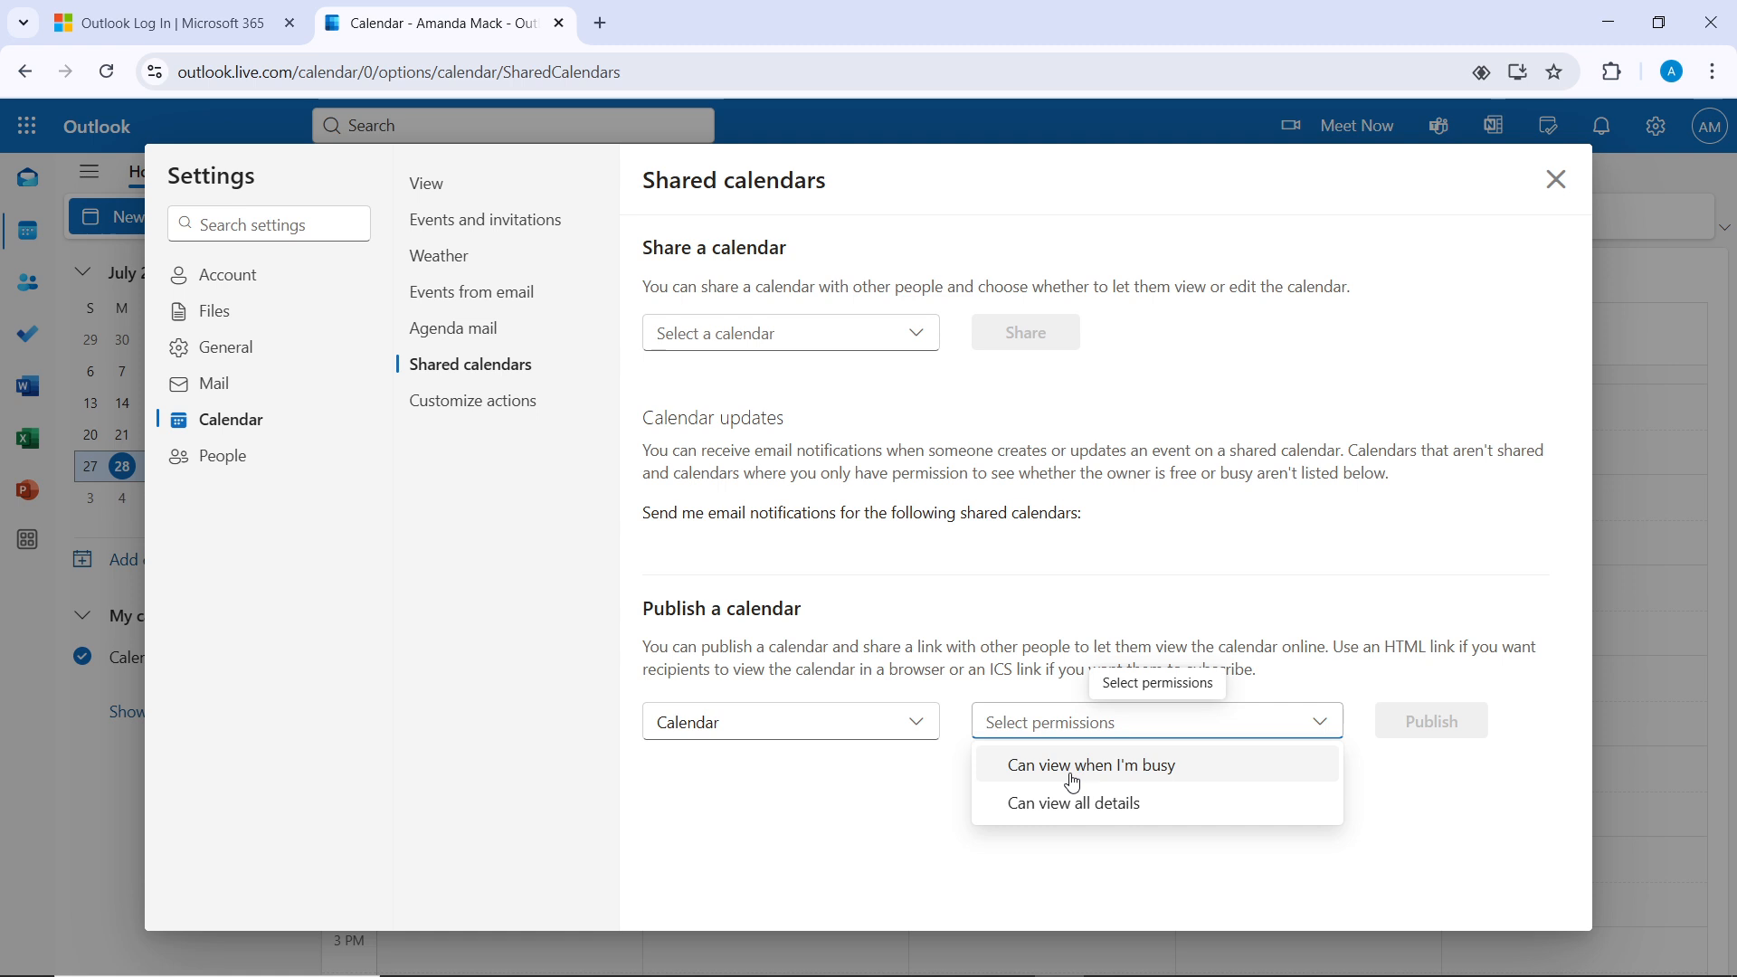
left_click(1068, 802)
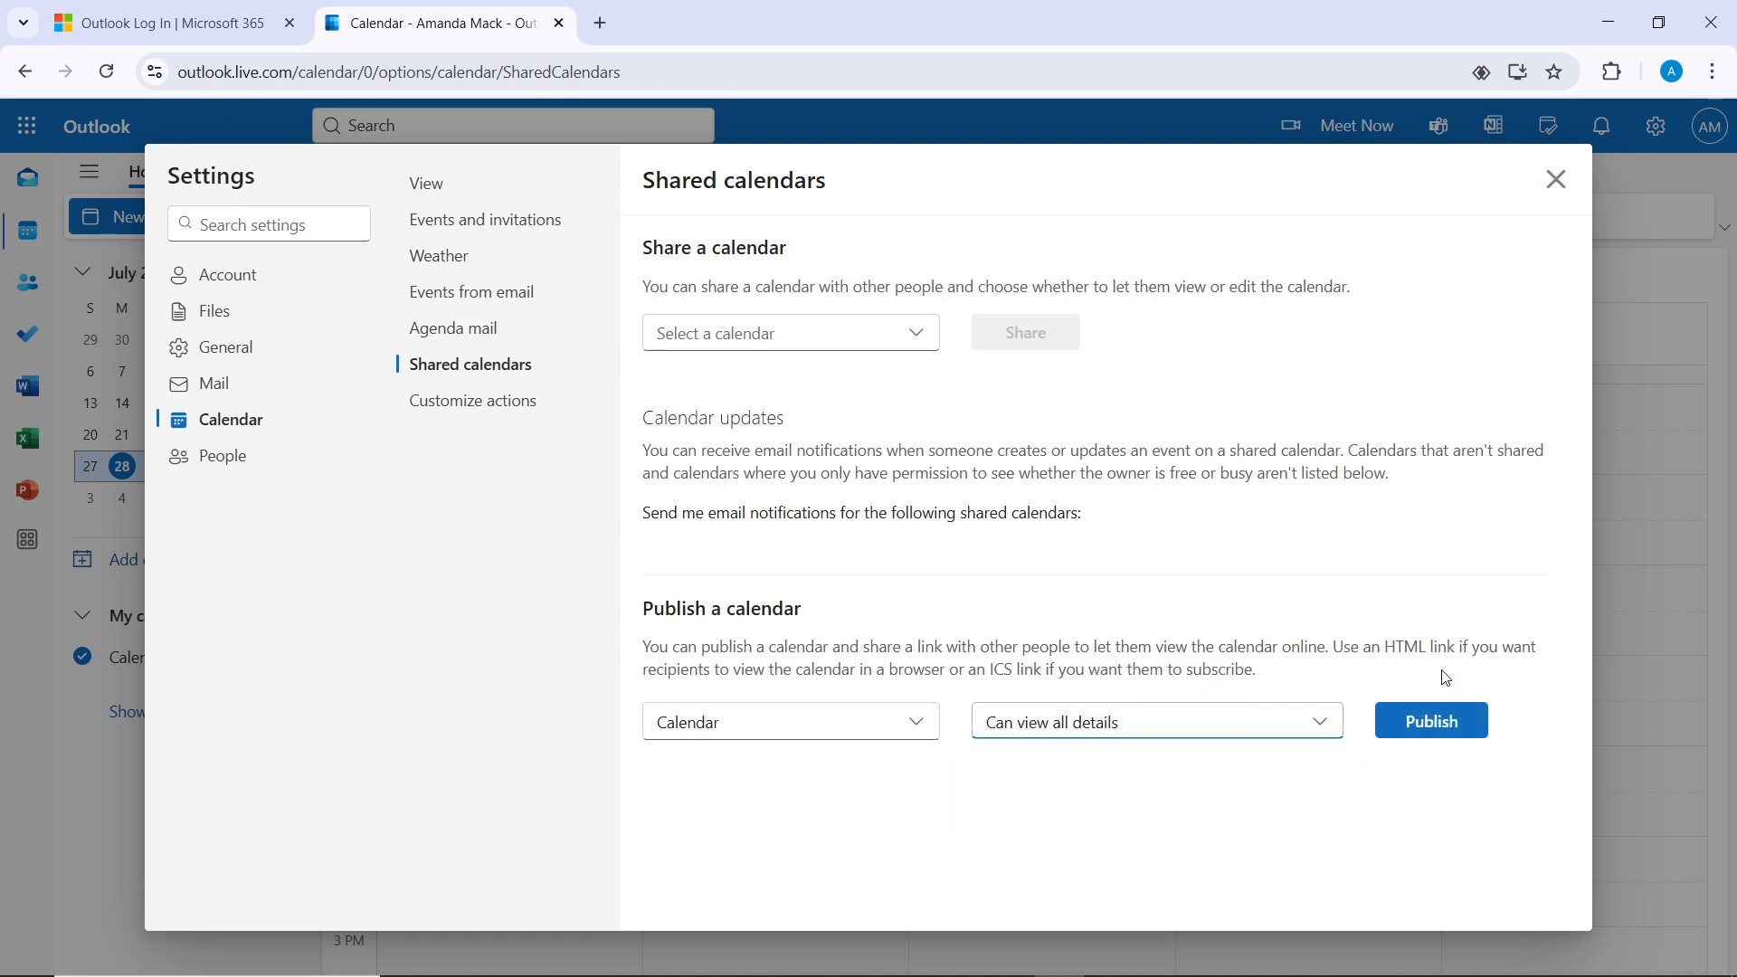
left_click(1426, 723)
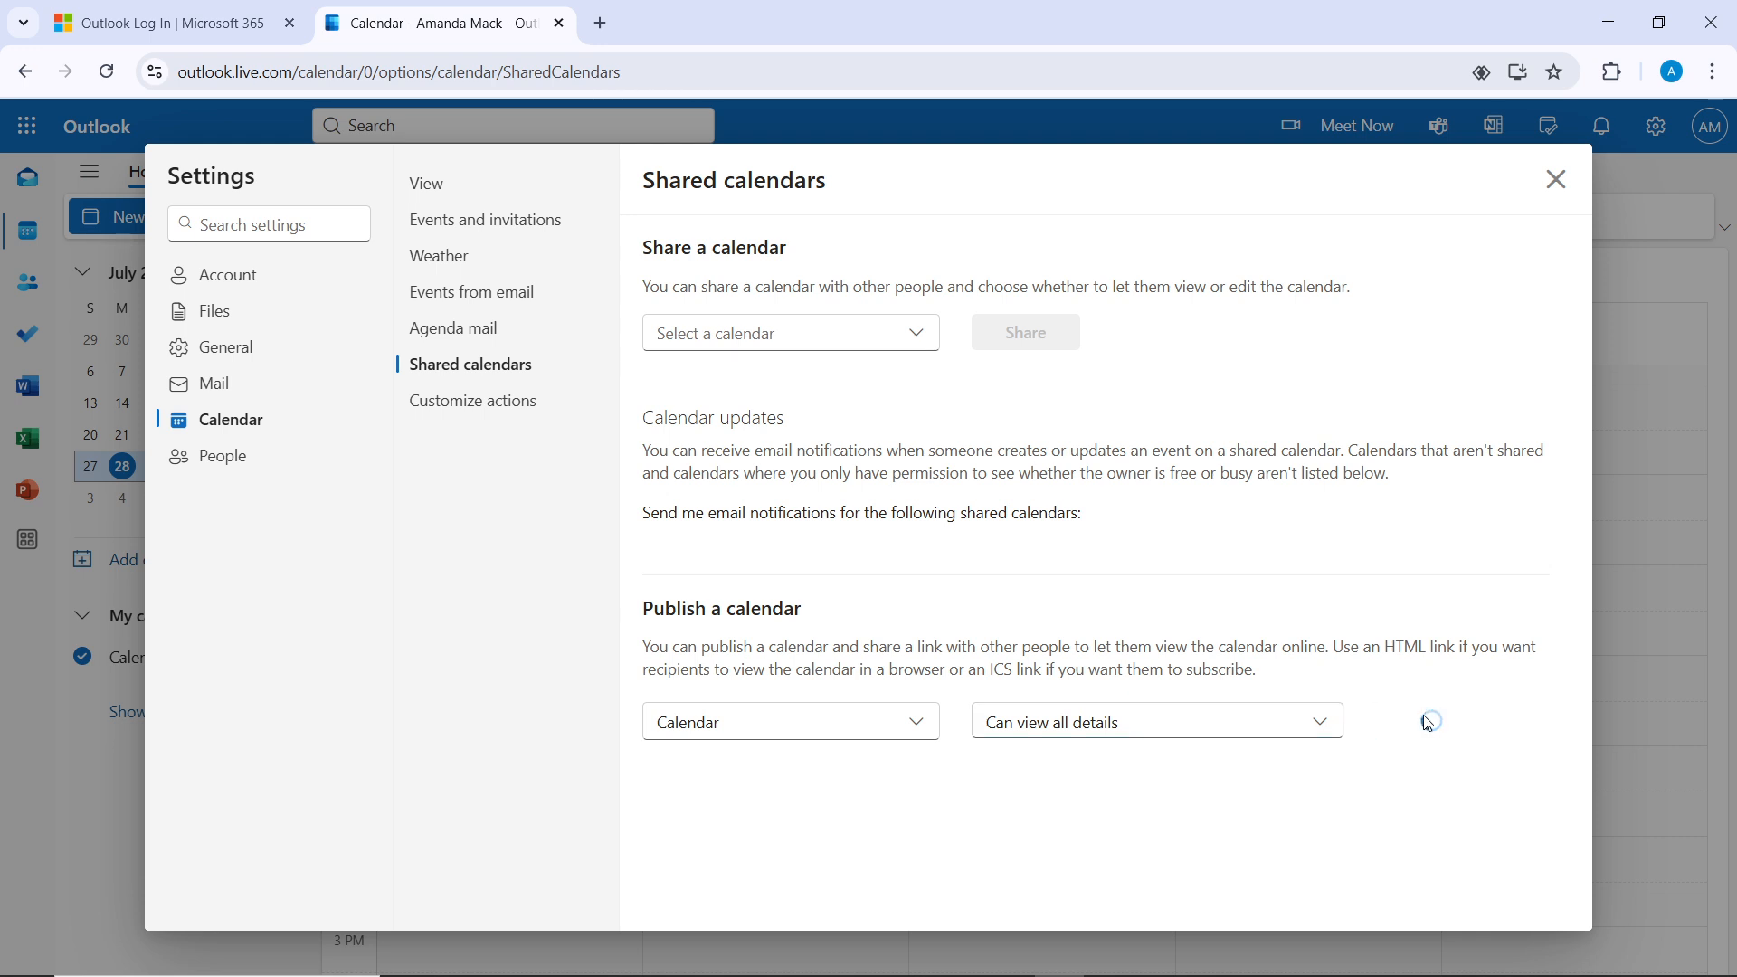
Step: Copy the published calendar's ICS link and close the settings
scroll(1425, 719, "down", 2)
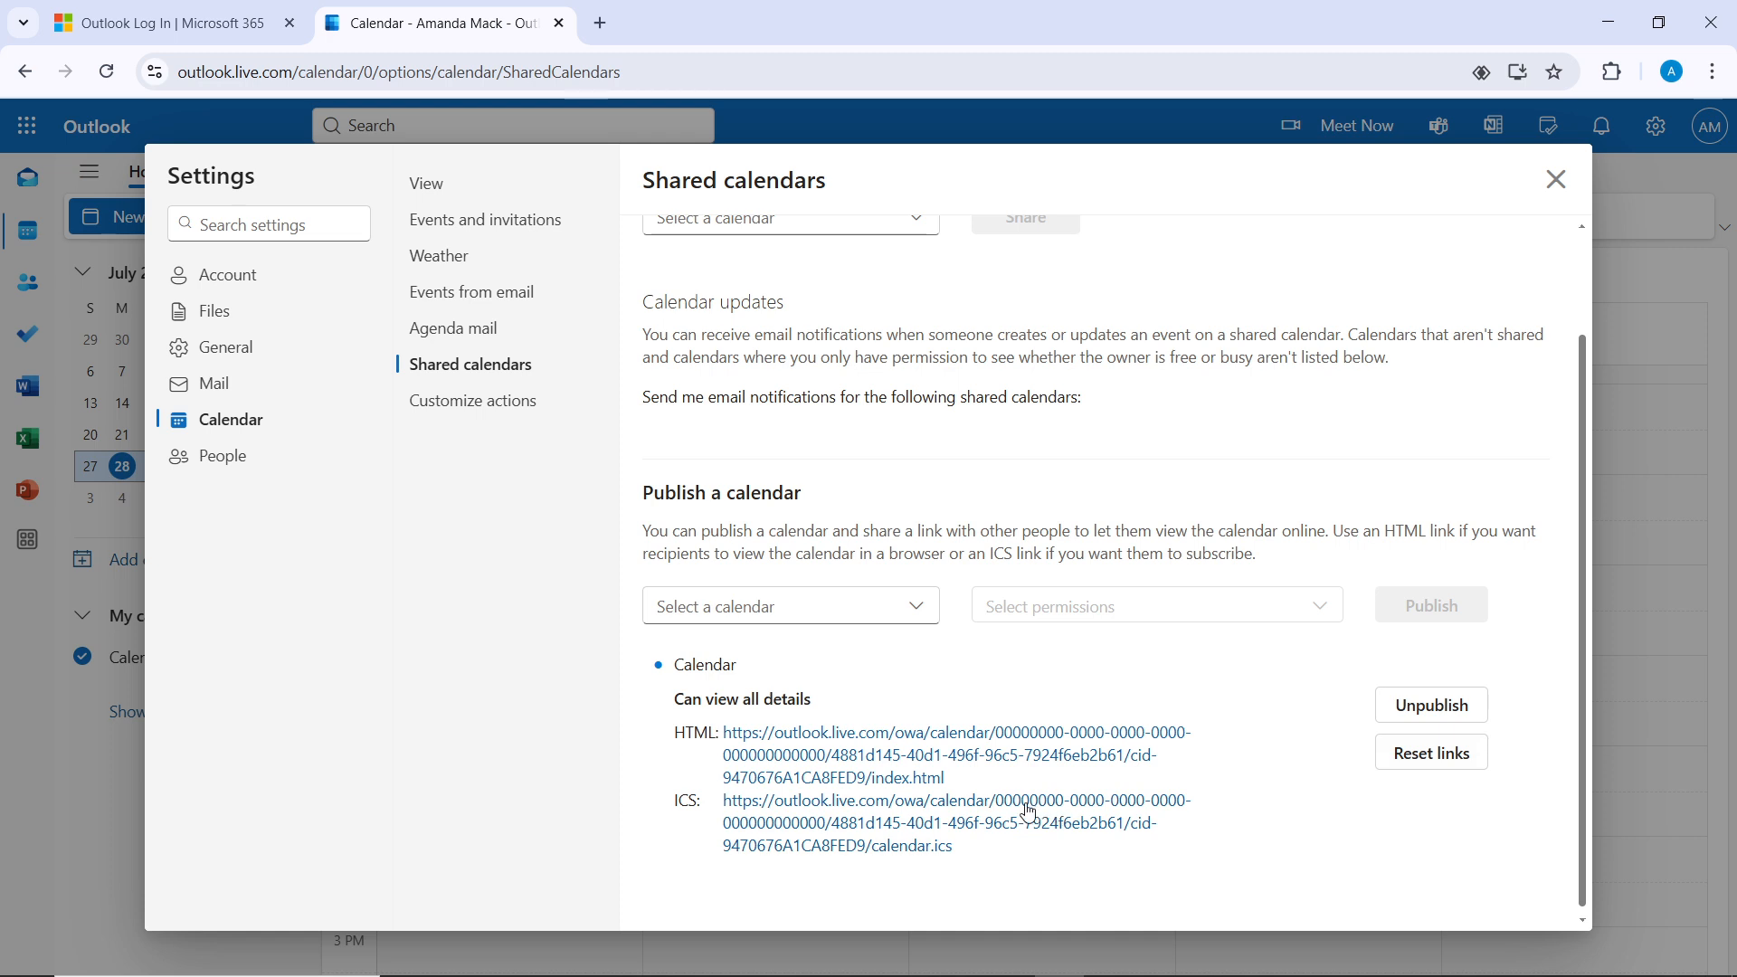
right_click(811, 815)
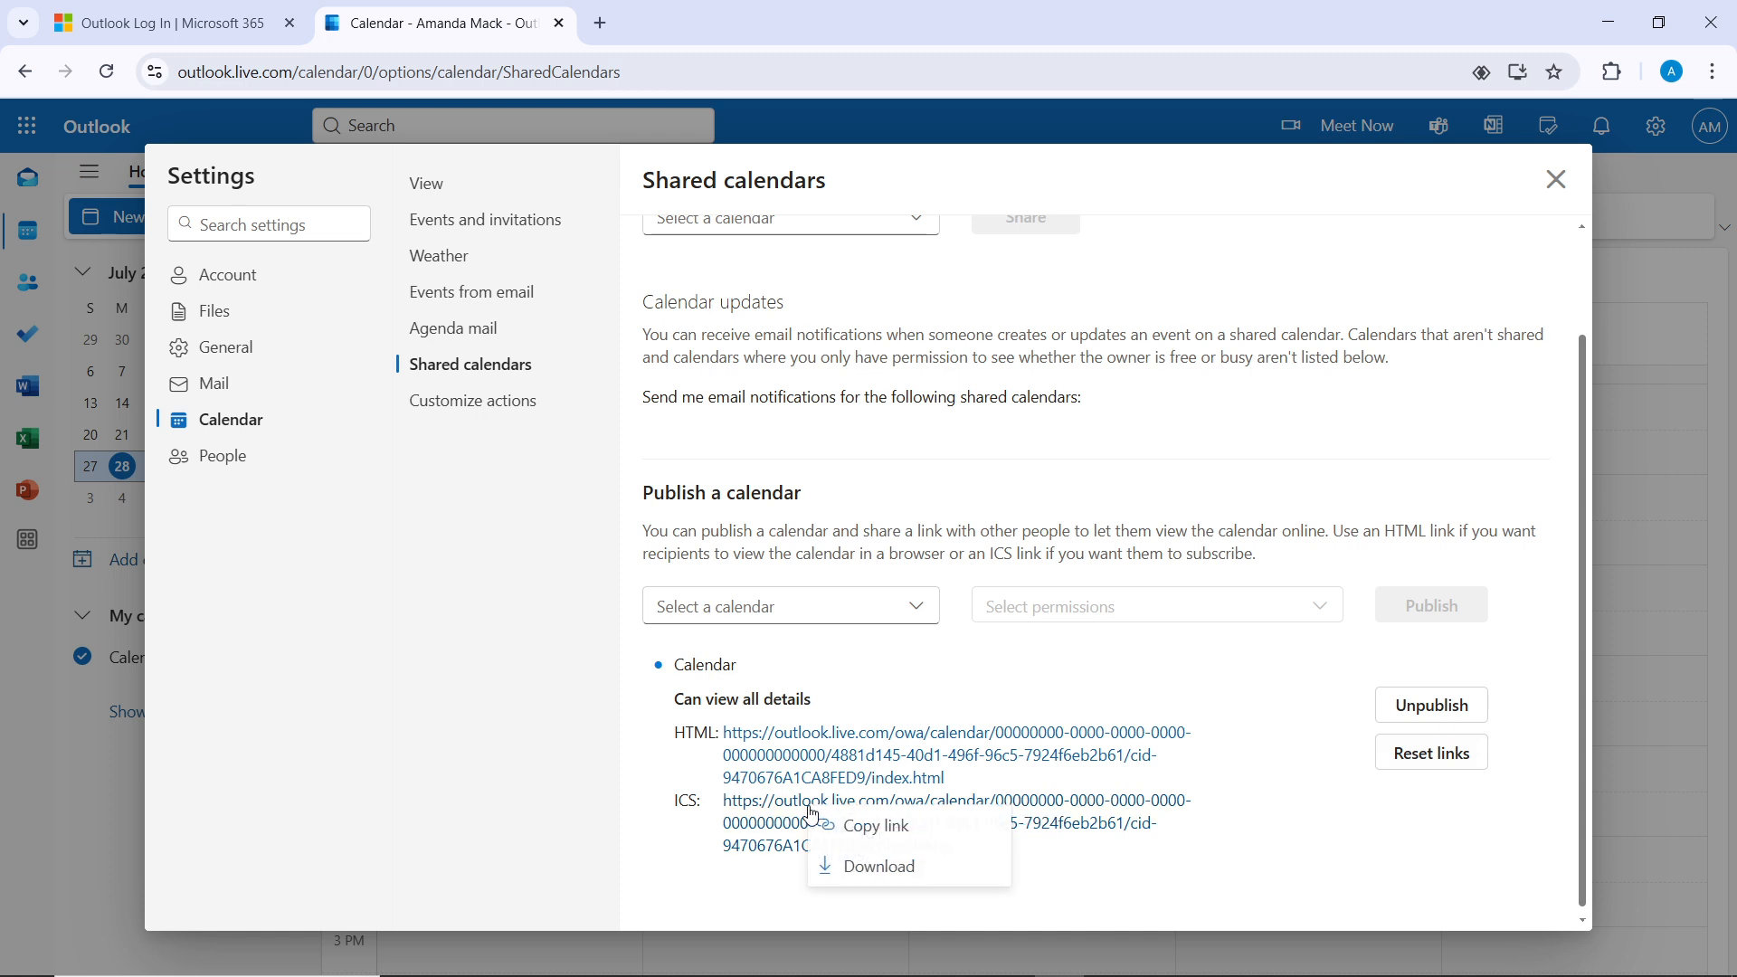
left_click(871, 826)
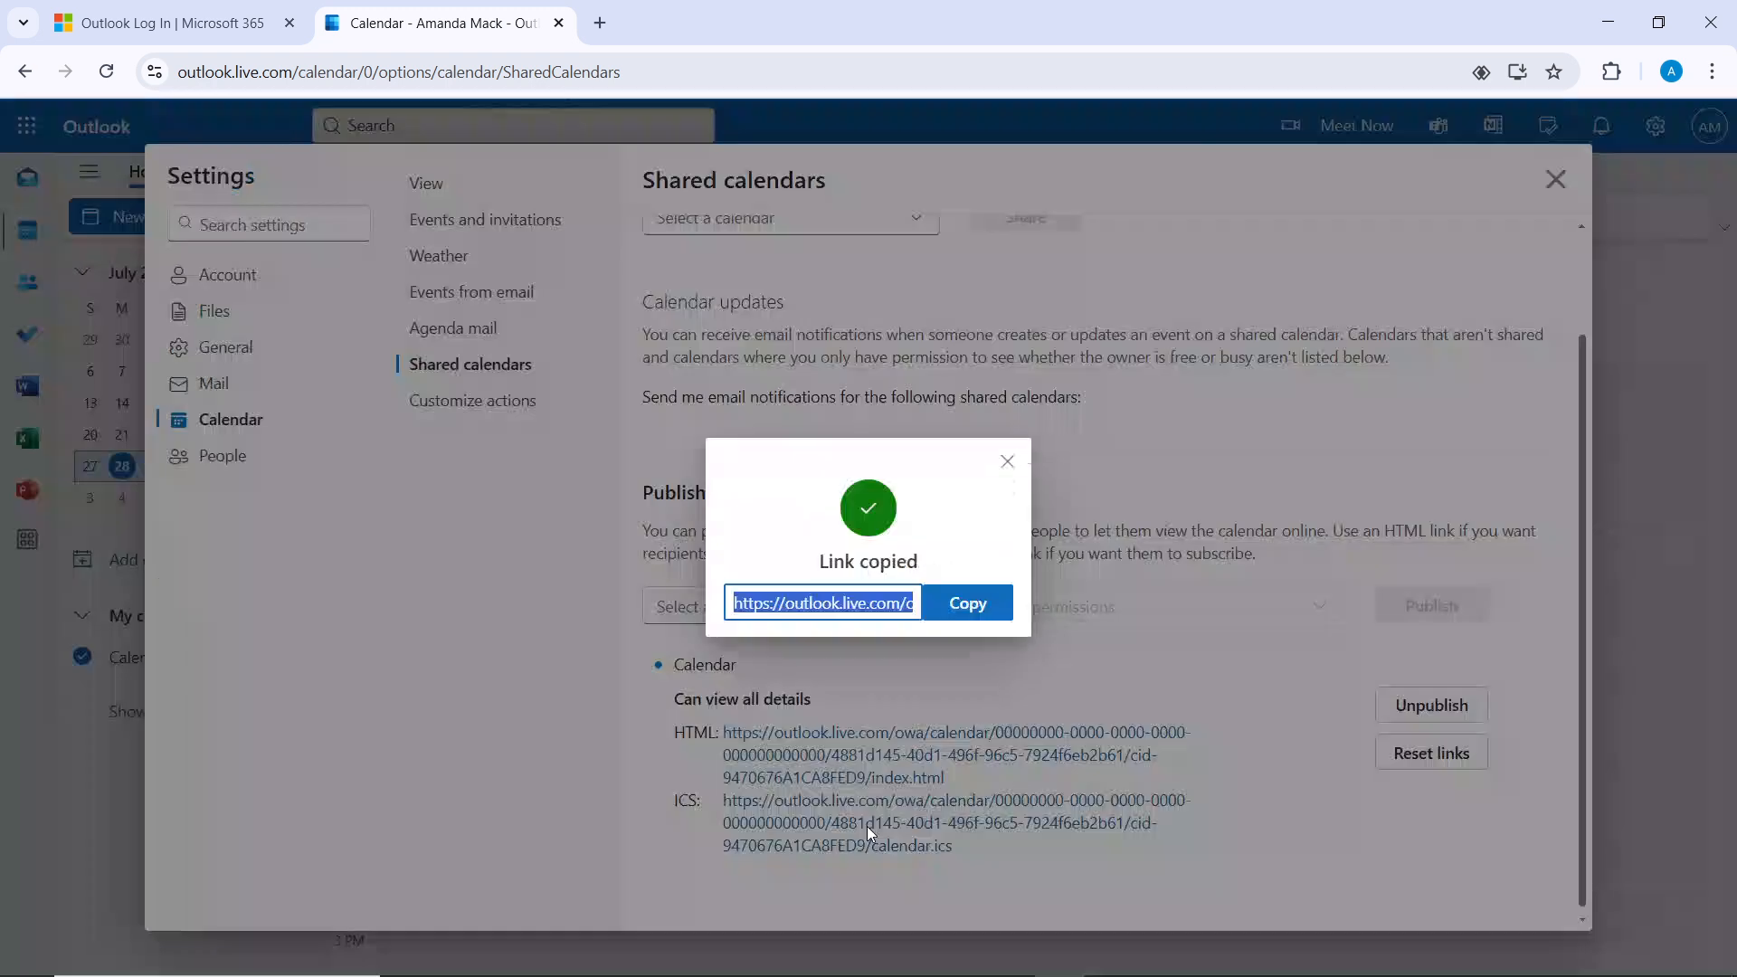
left_click(967, 604)
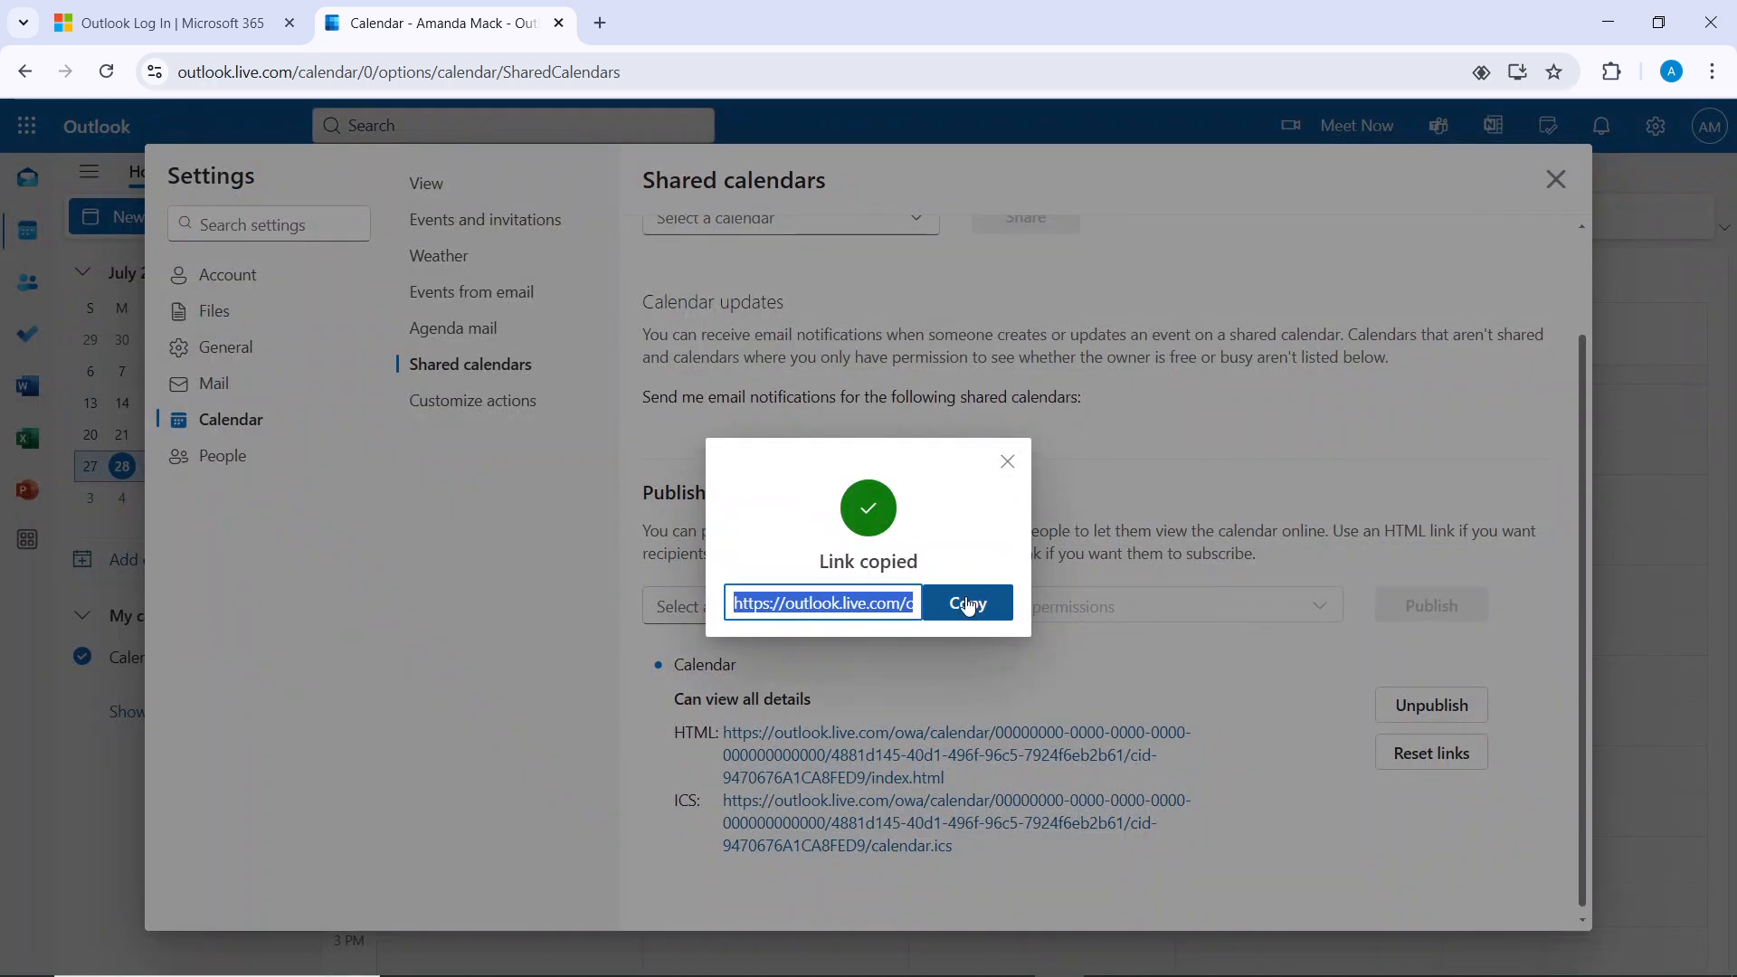
left_click(1006, 464)
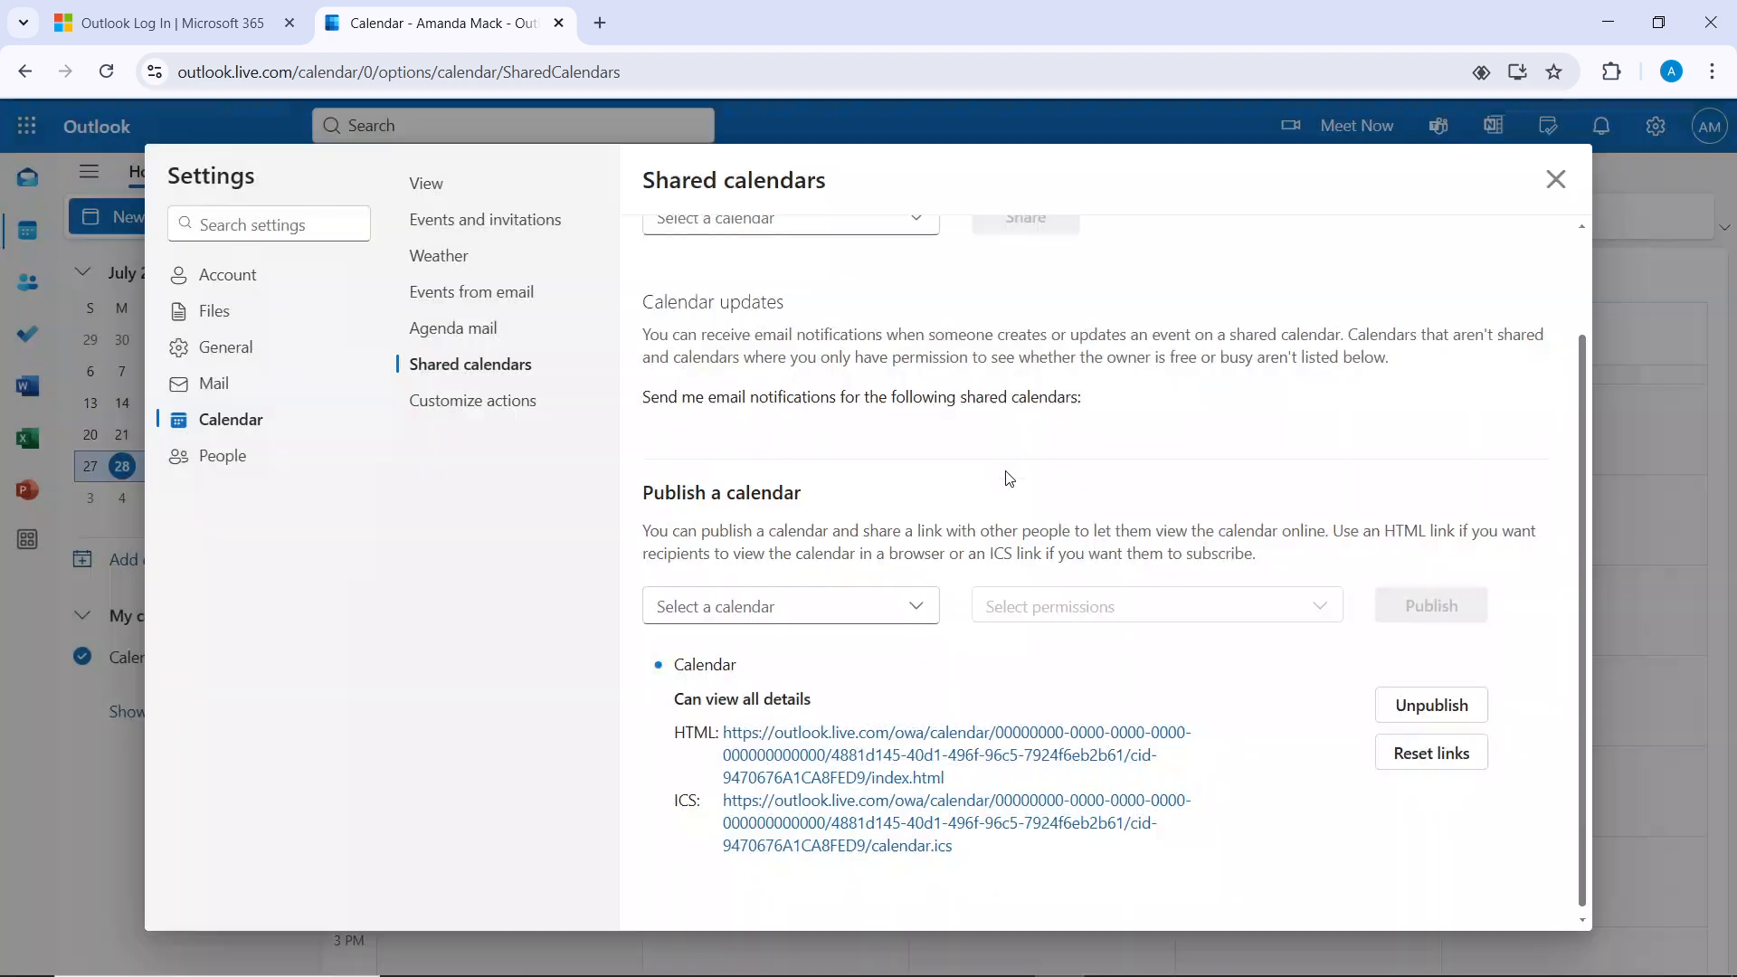
left_click(1556, 180)
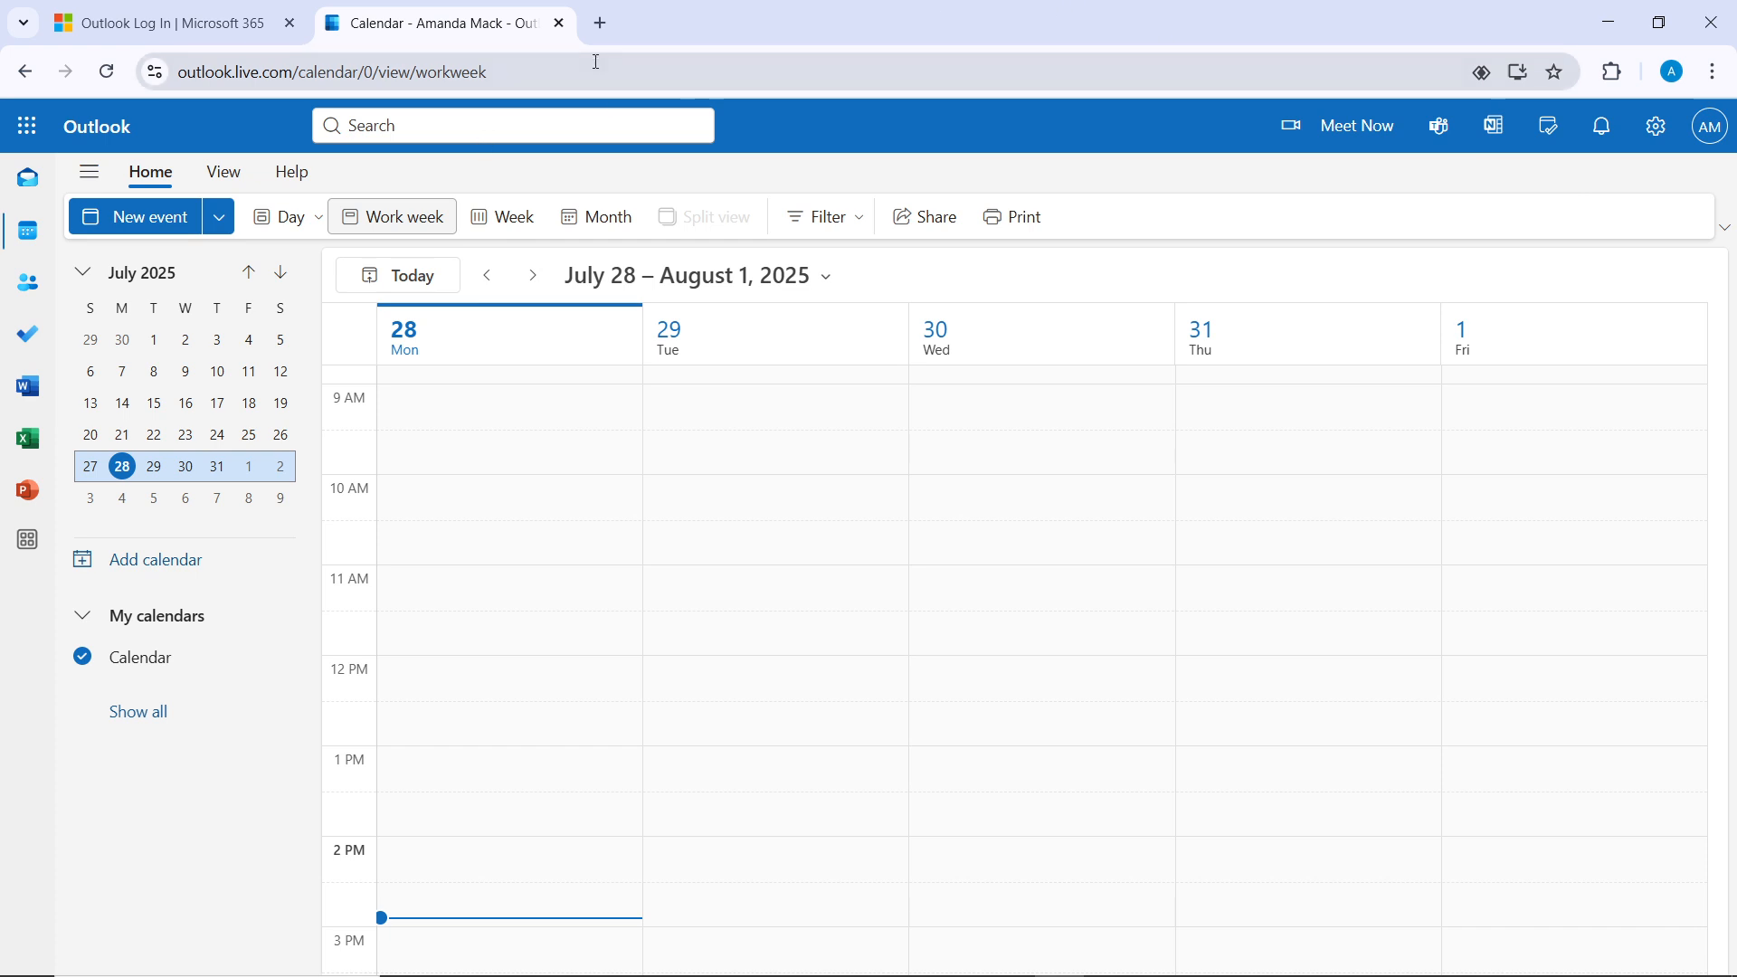
Step: Search the web for "google calendar" in a new browser tab
left_click(602, 25)
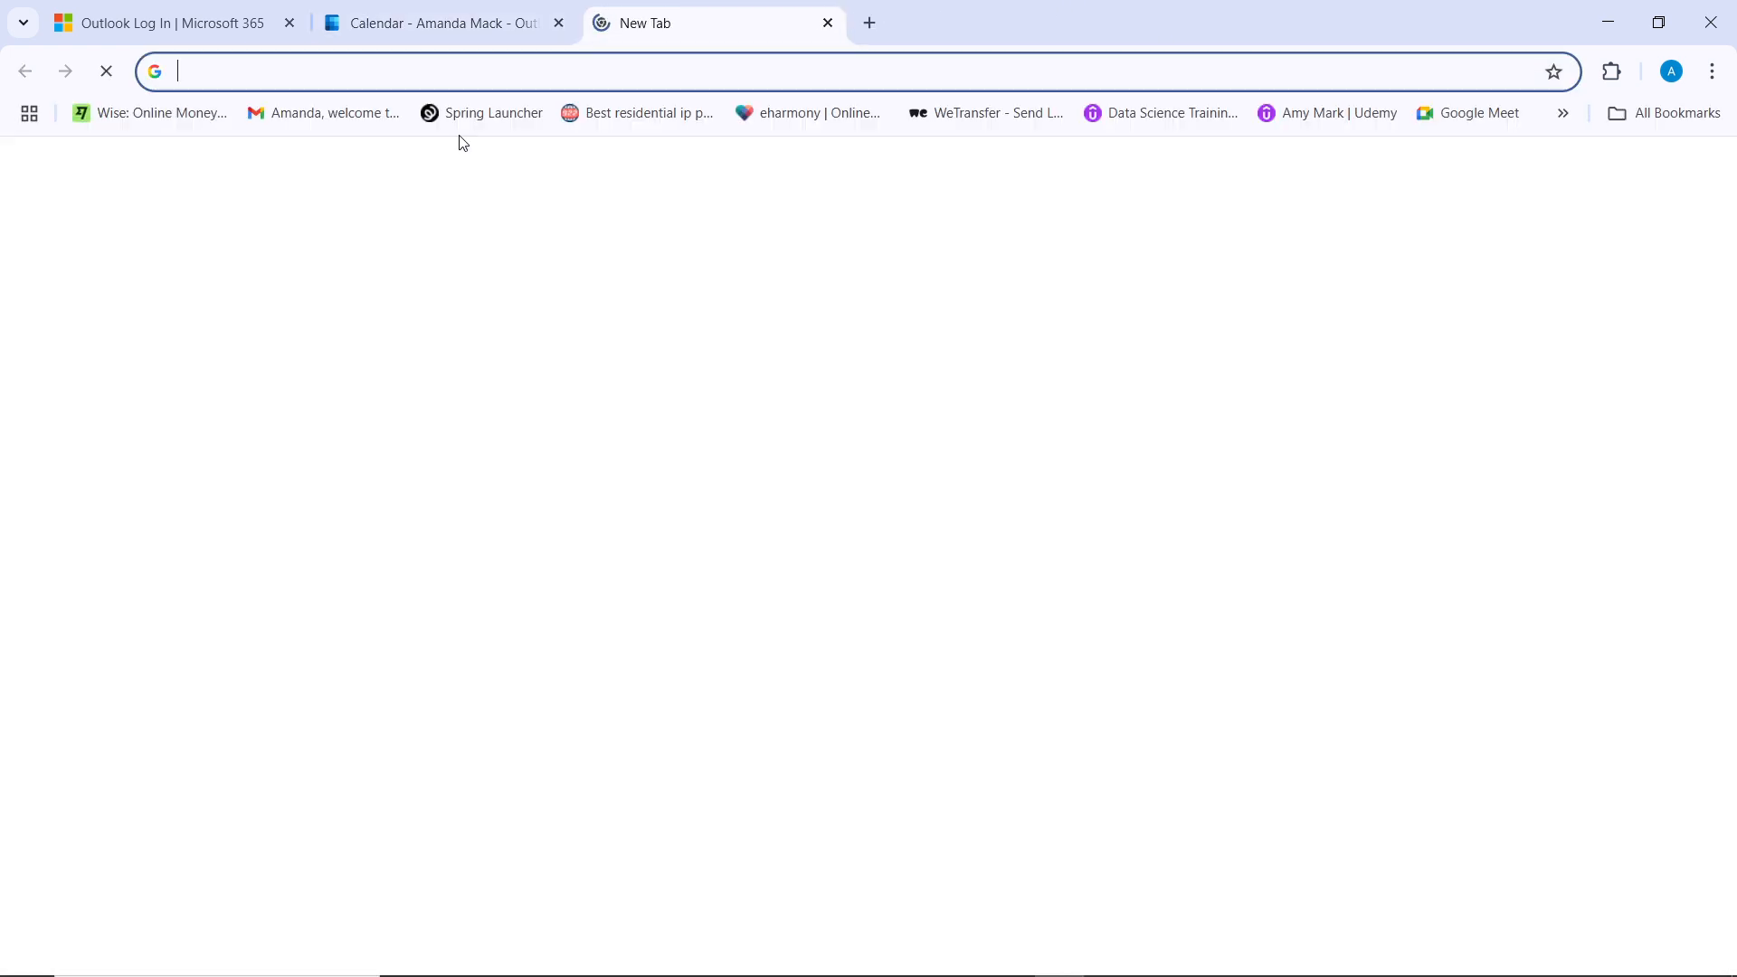
left_click(460, 68)
type("g")
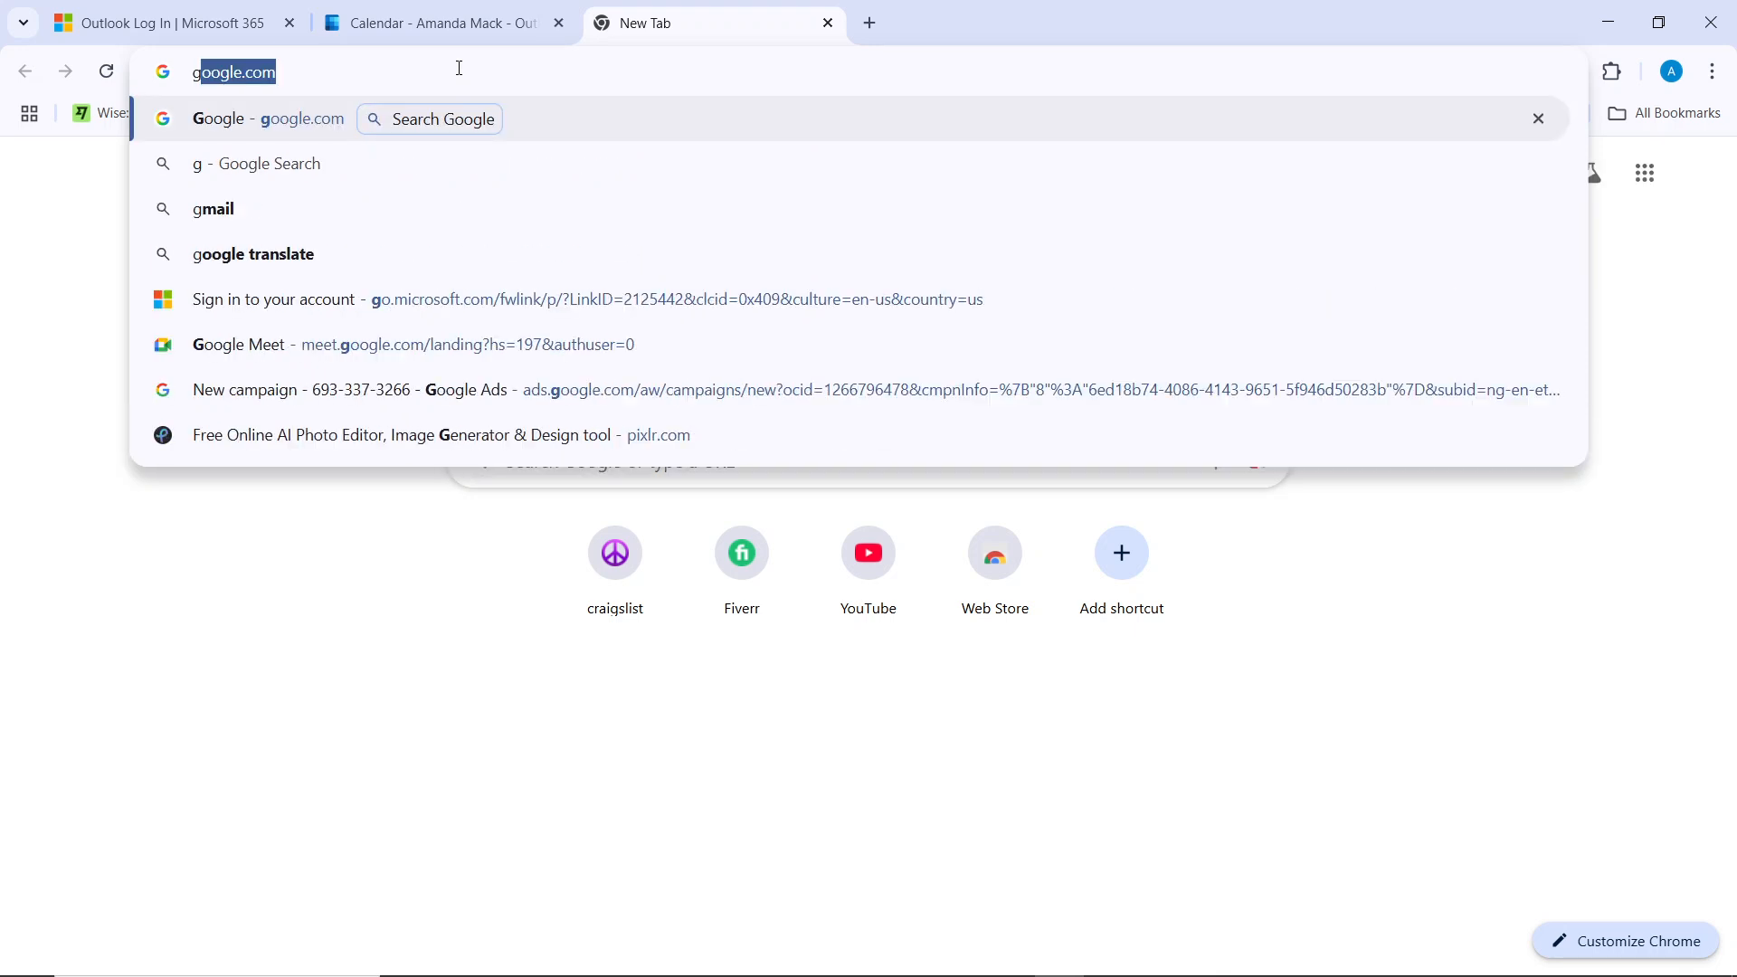
type("oogle")
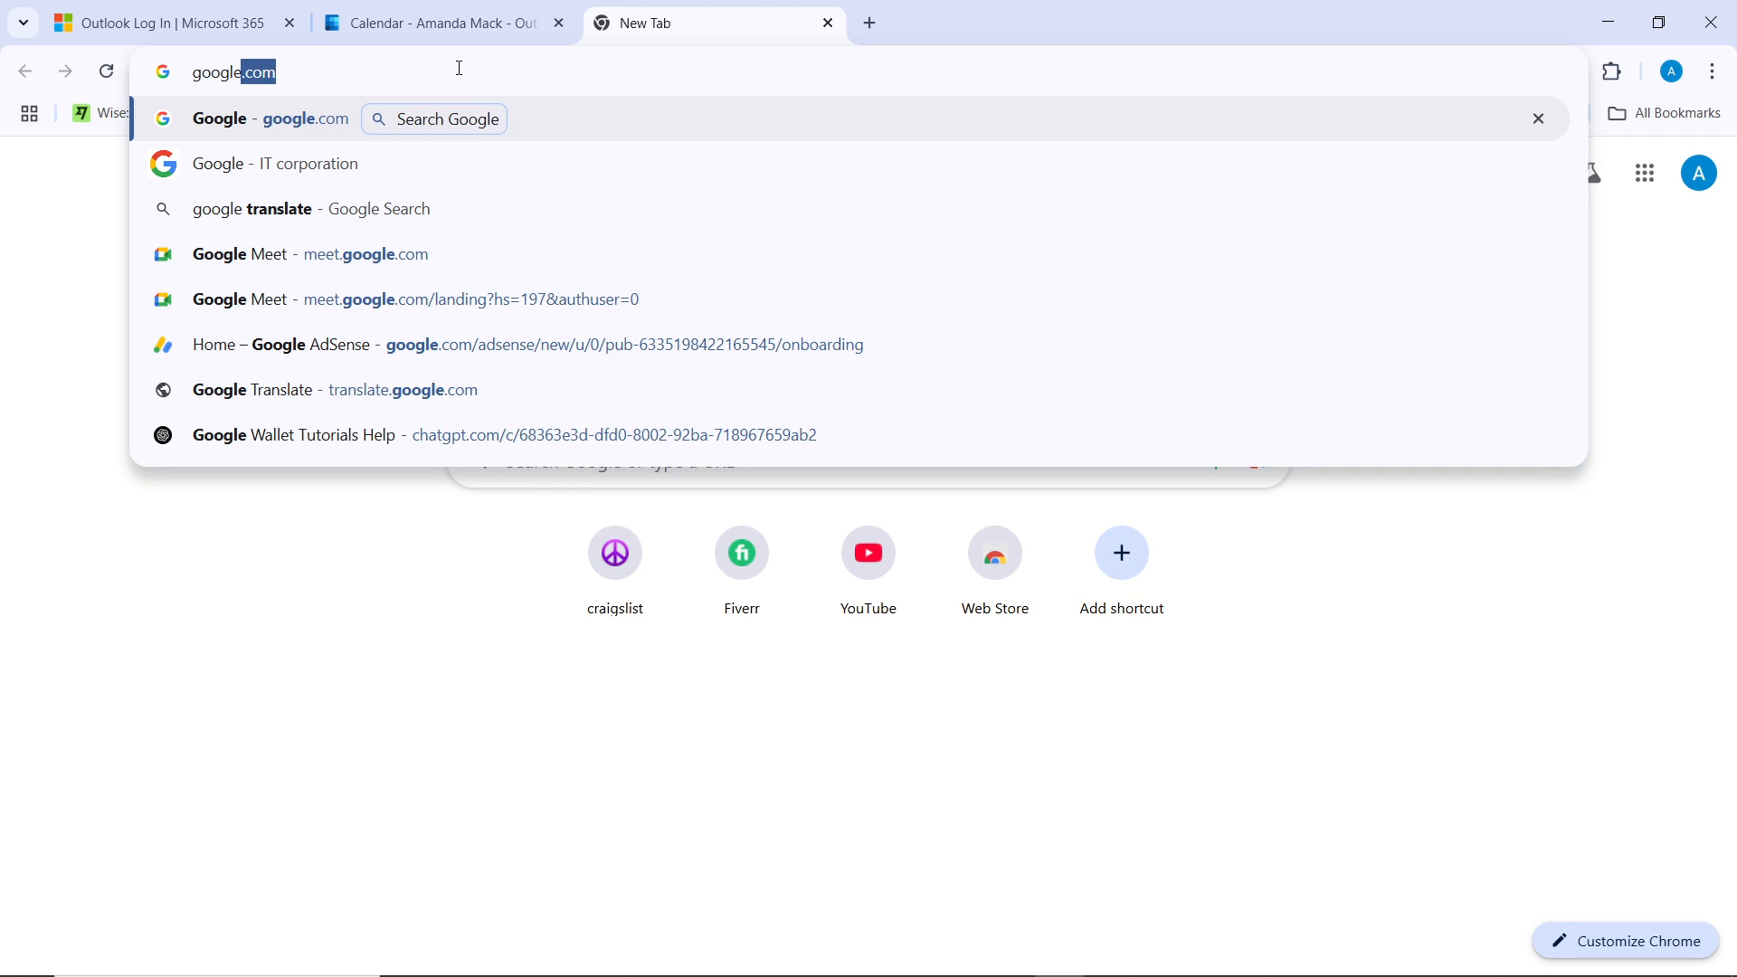
type(" calendat")
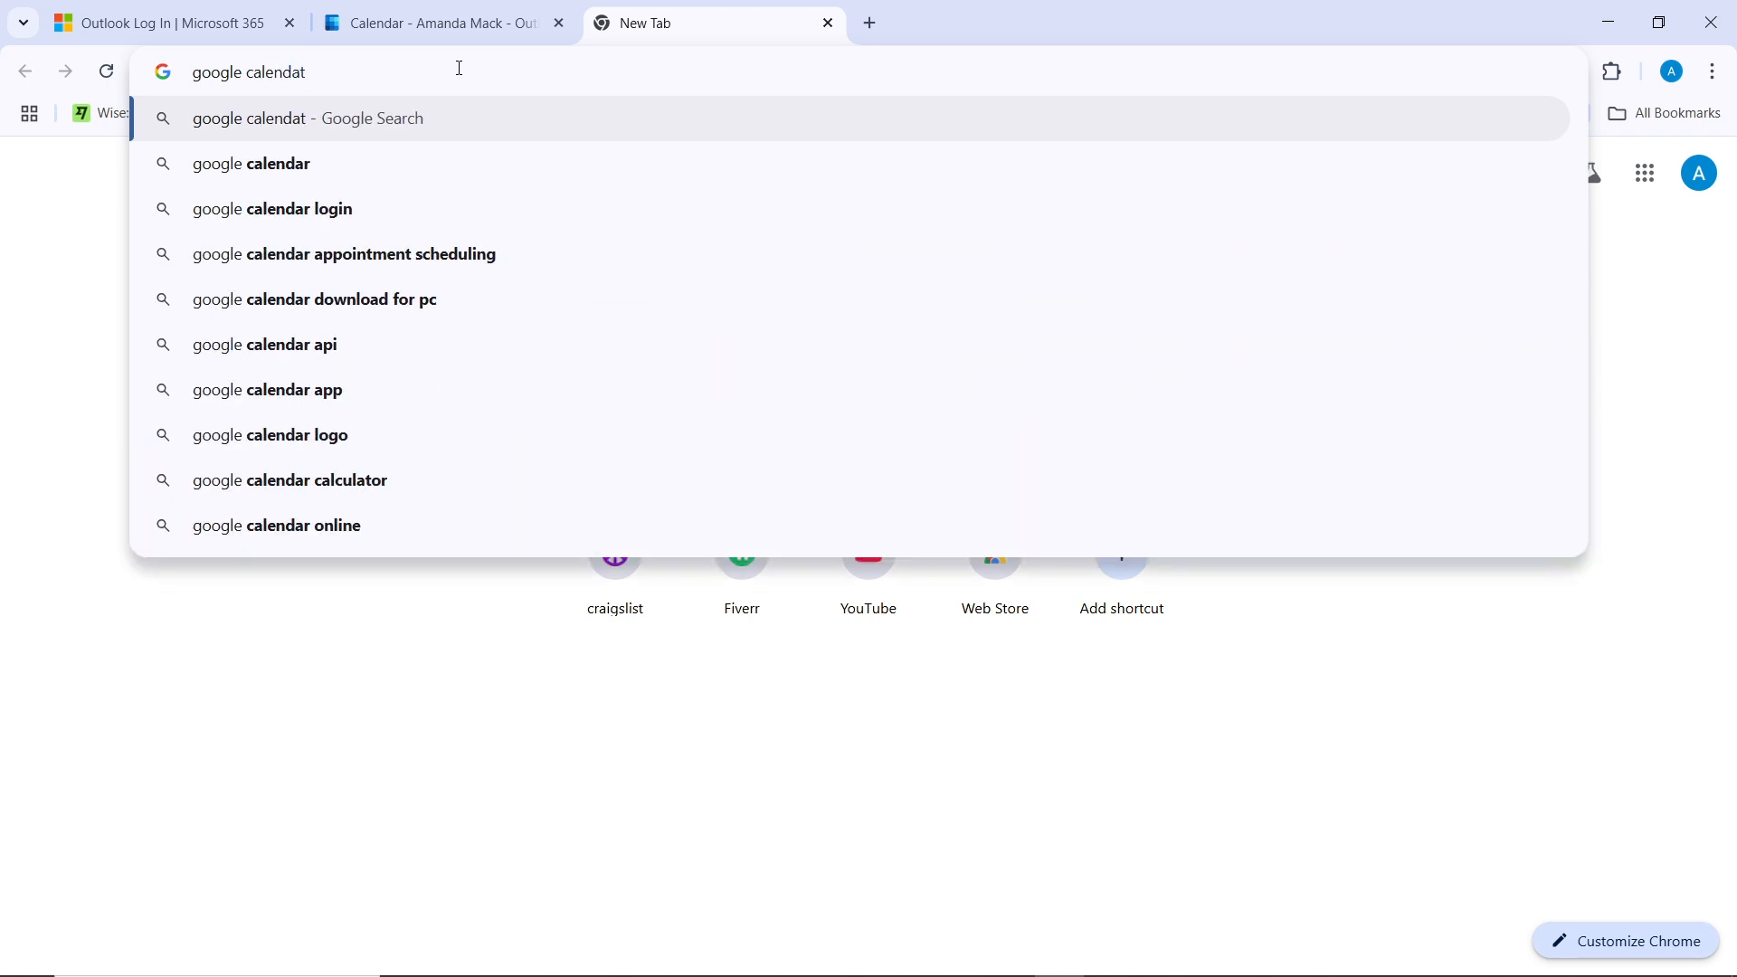
key("BackSpace")
type("r")
key("Return")
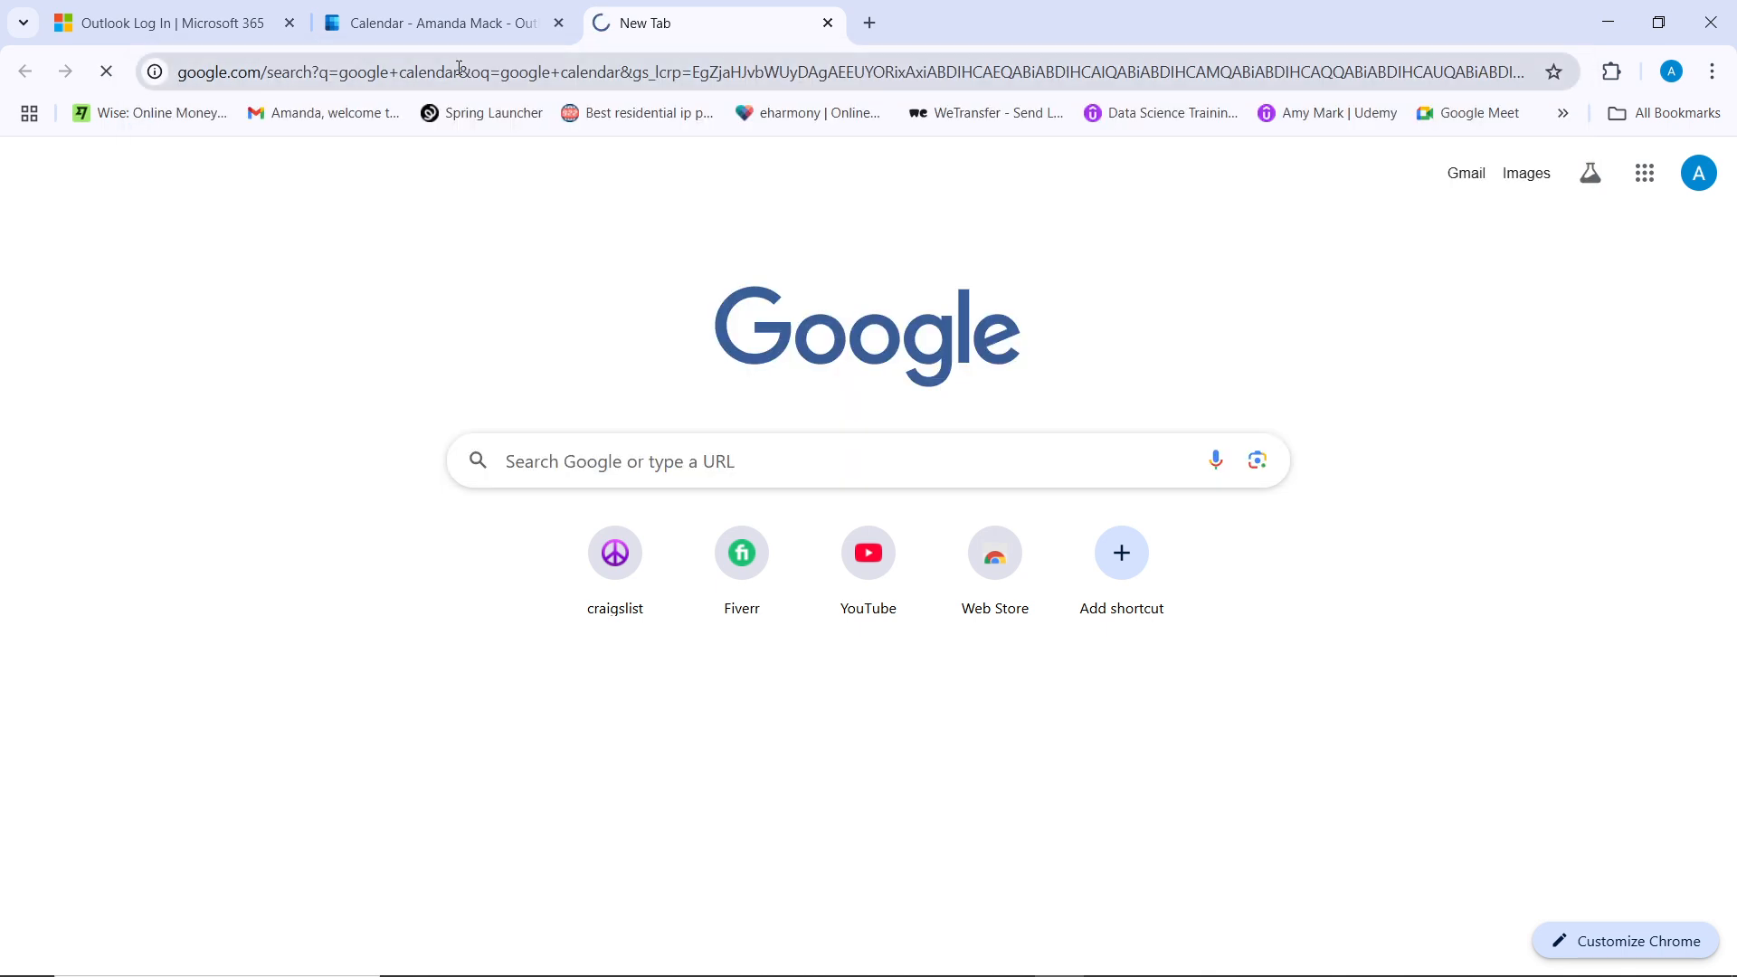
Step: Go to Google Calendar from the search results and block its request to open web calendar links
scroll(531, 374, "down", 8)
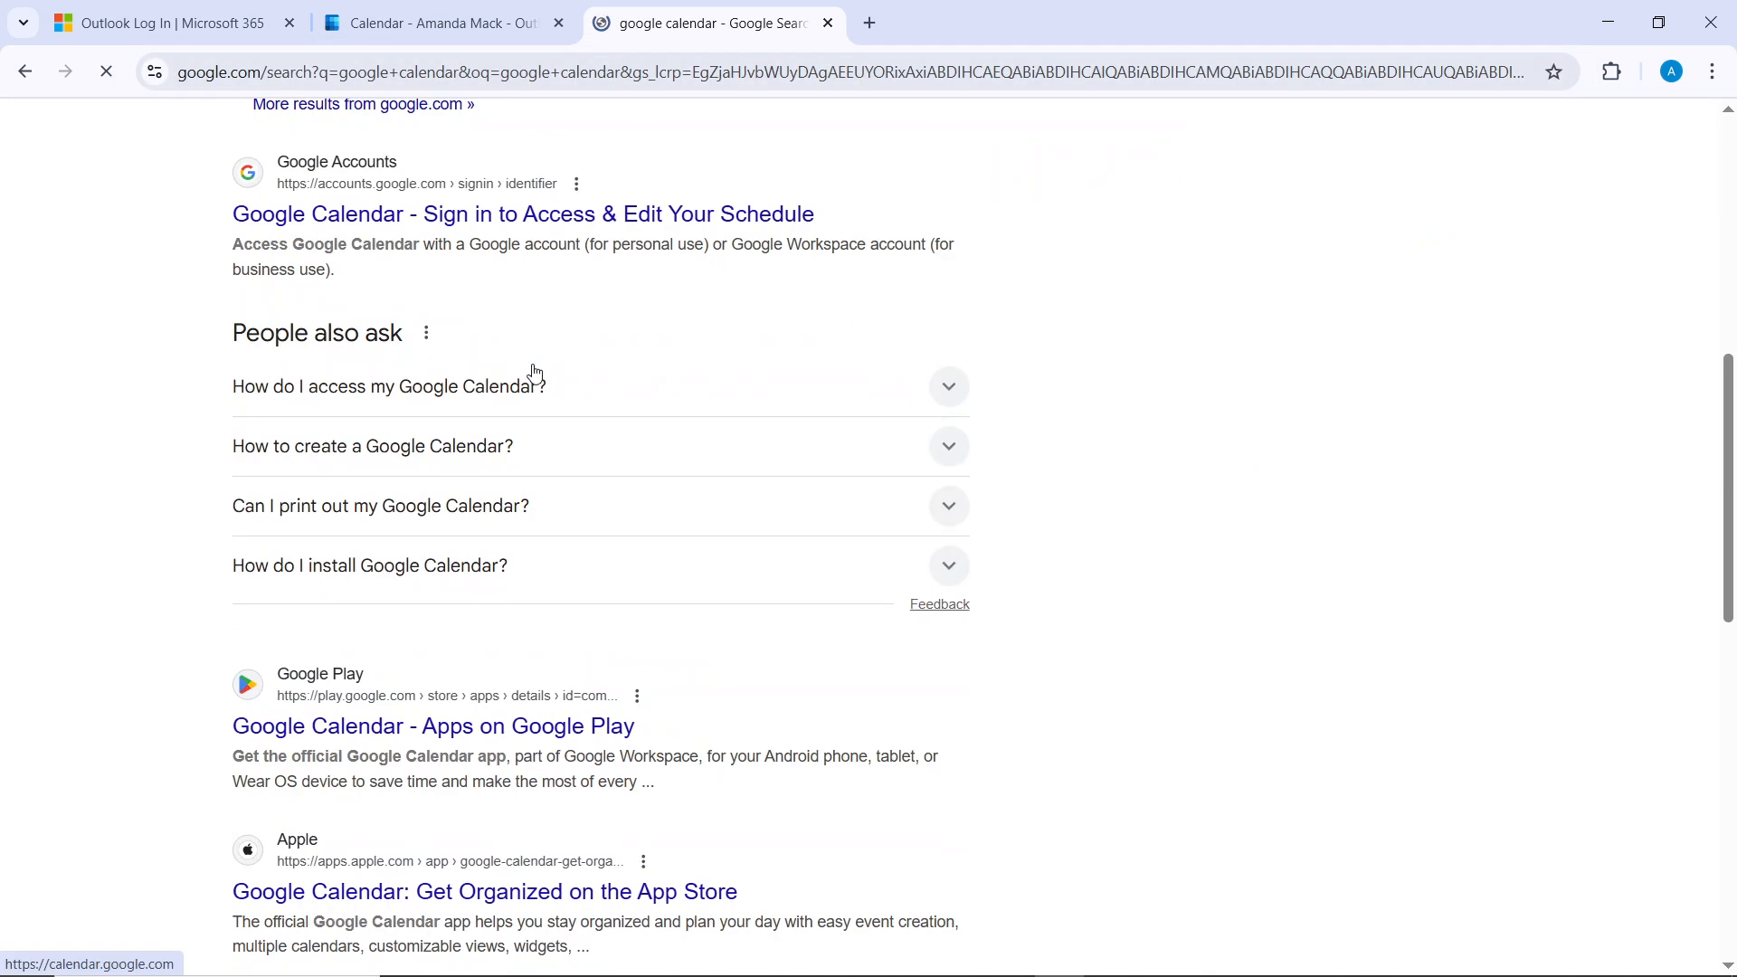
scroll(630, 444, "up", 8)
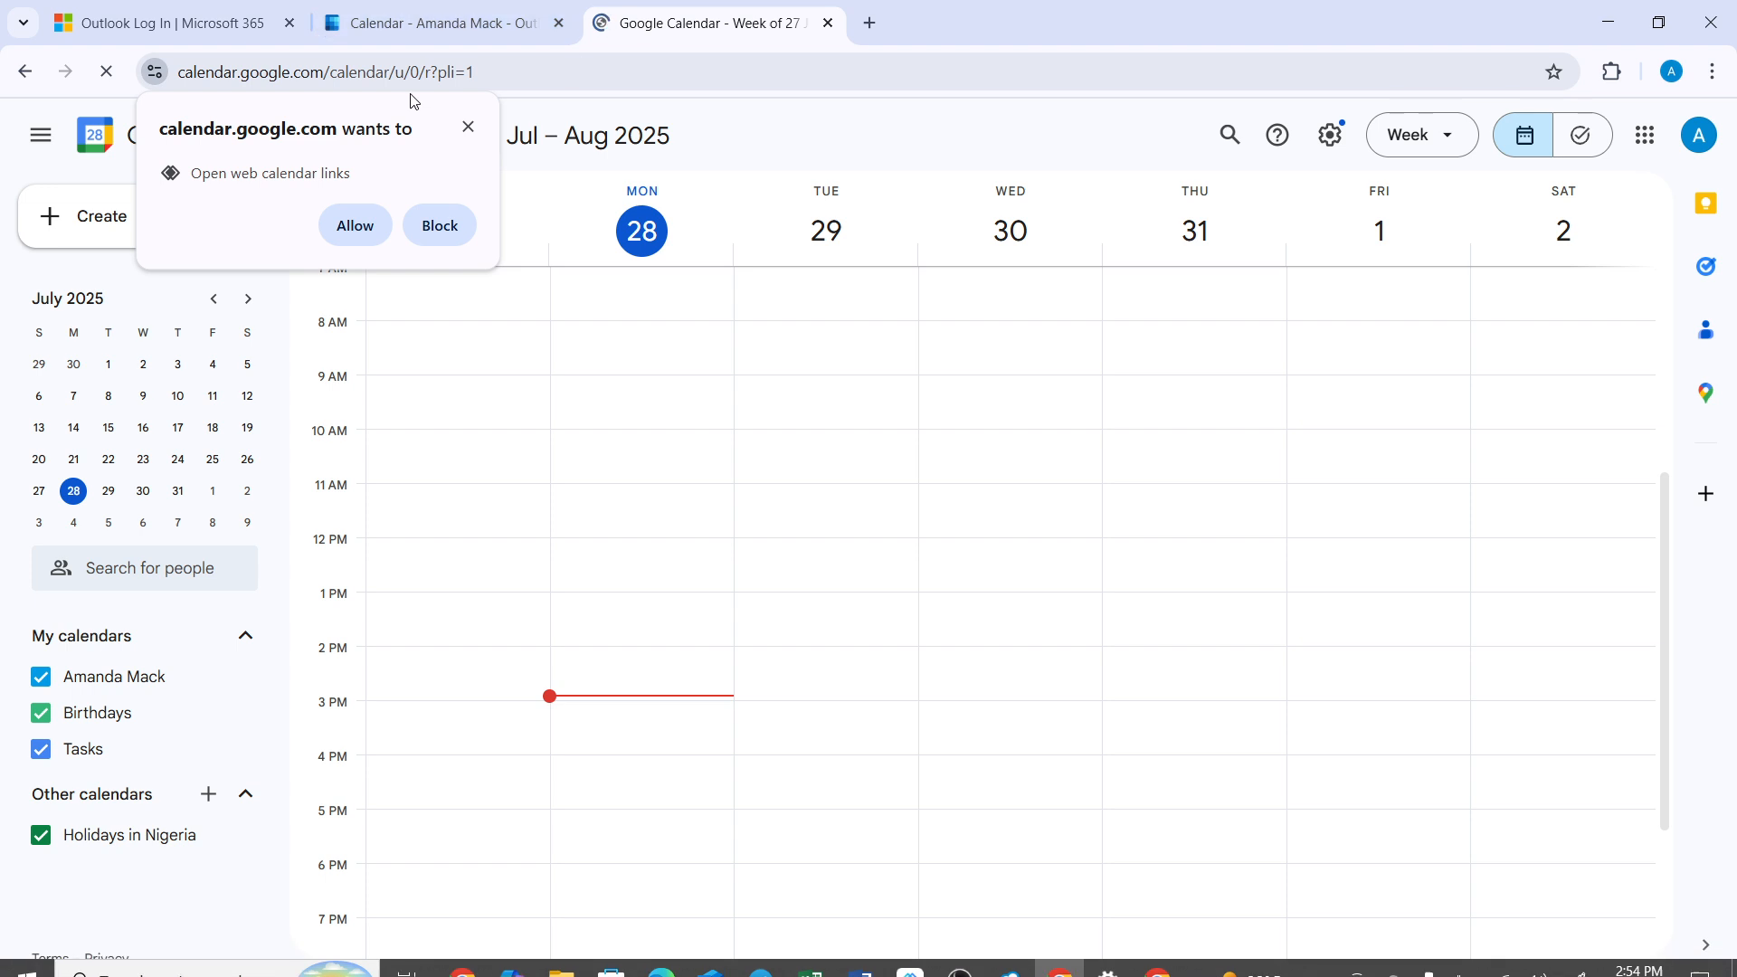
left_click(441, 226)
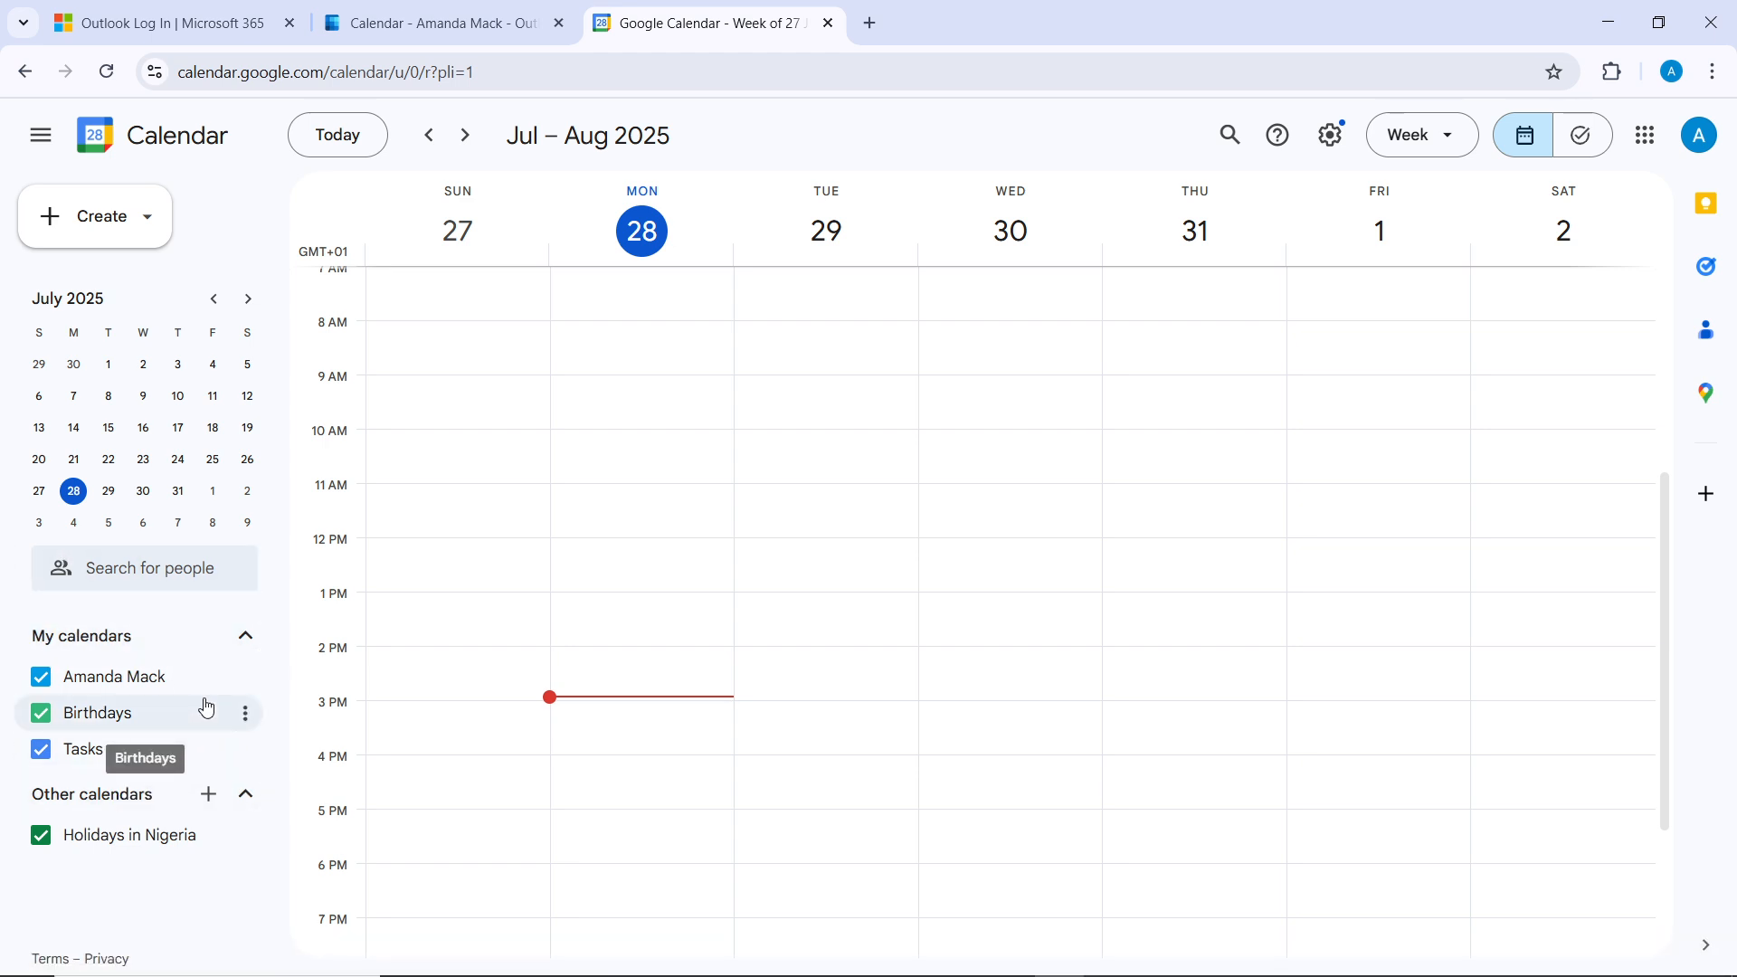
Step: Add another calendar from URL using the copied Outlook ICS link, then return to the week view
left_click(209, 796)
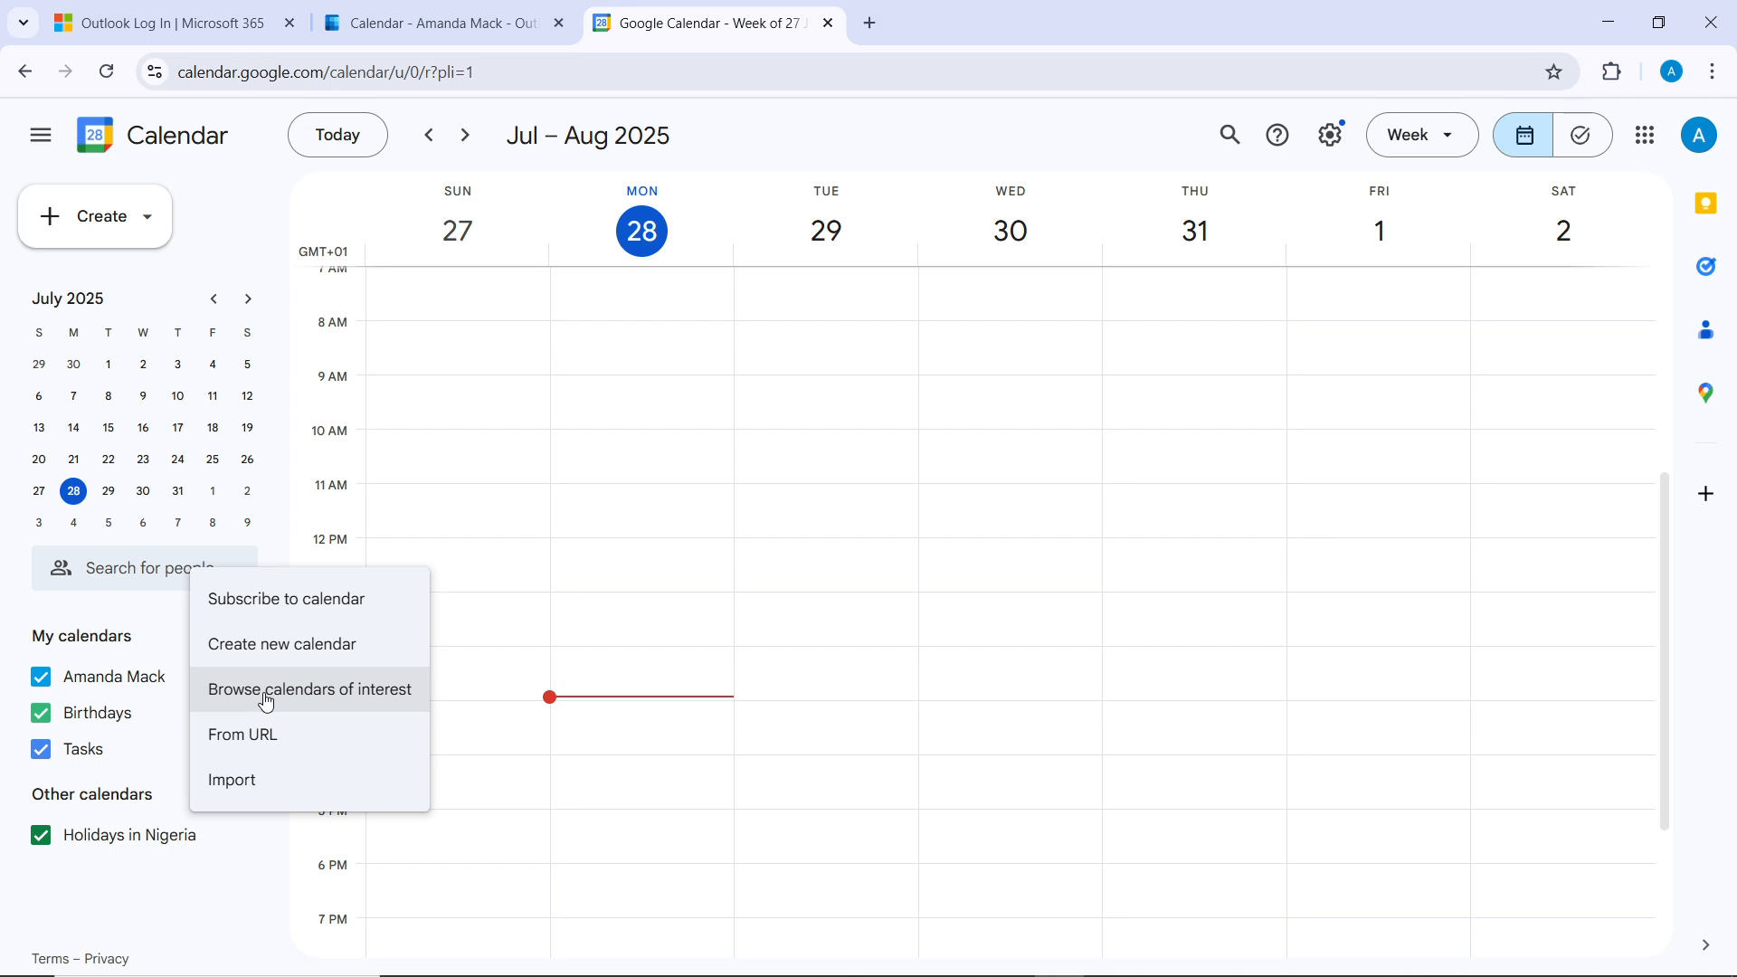
left_click(263, 746)
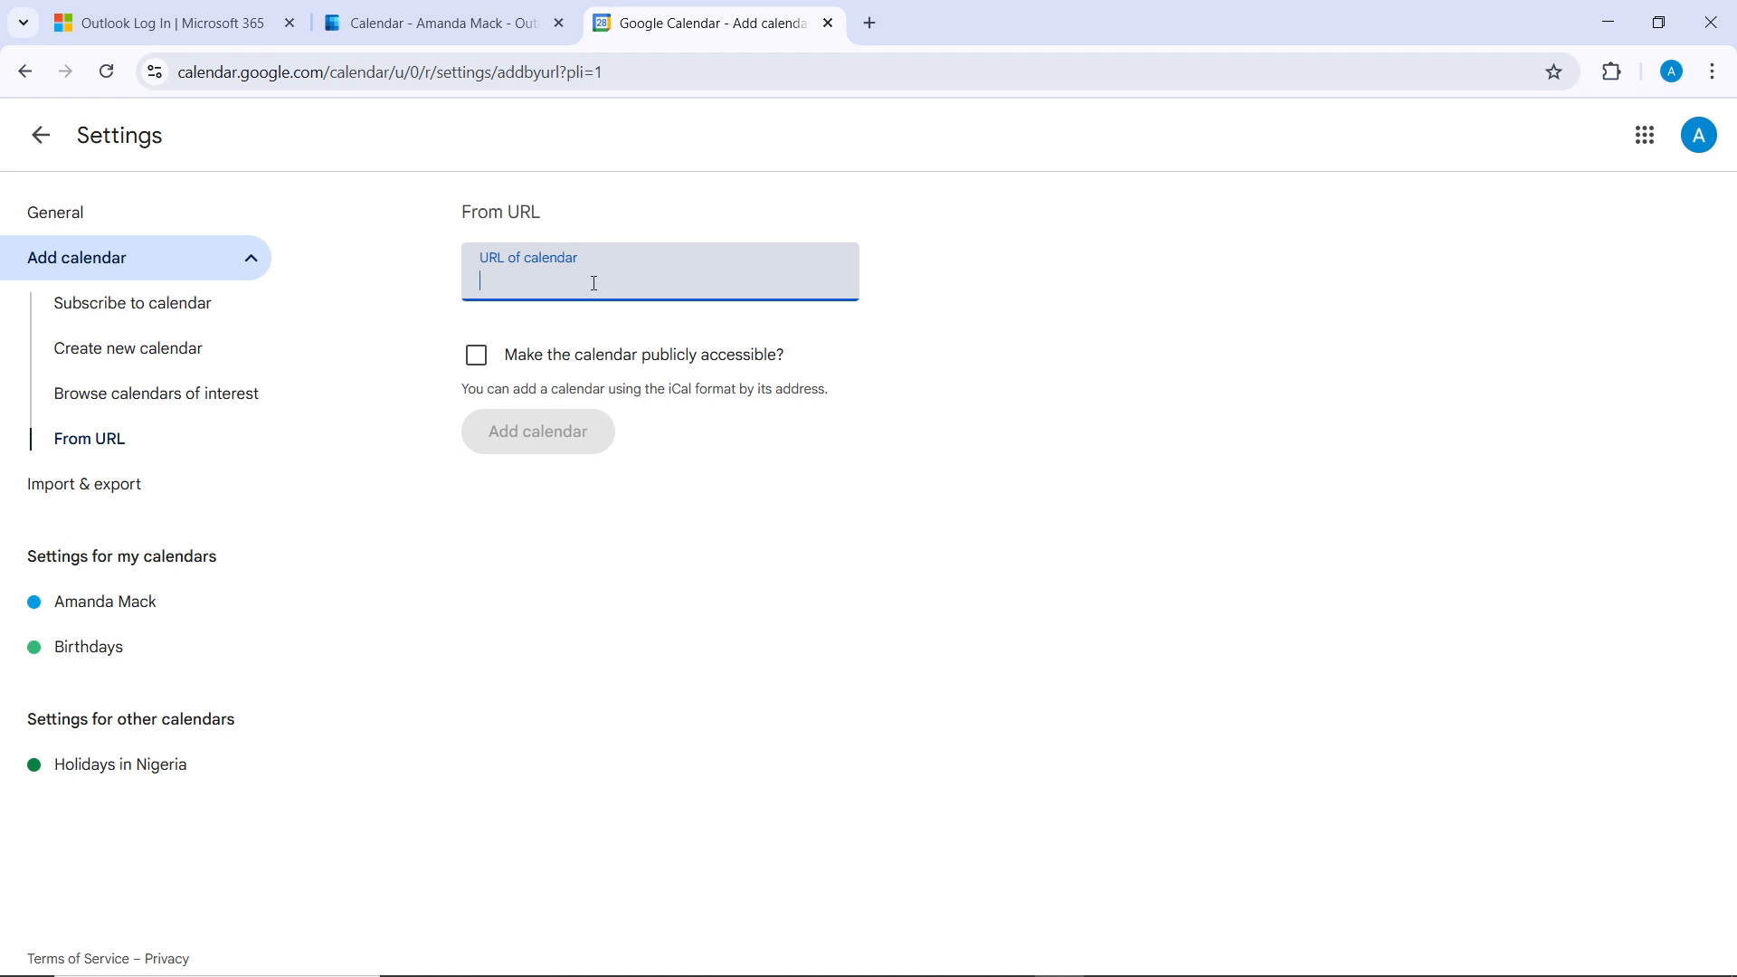
key("ctrl+v")
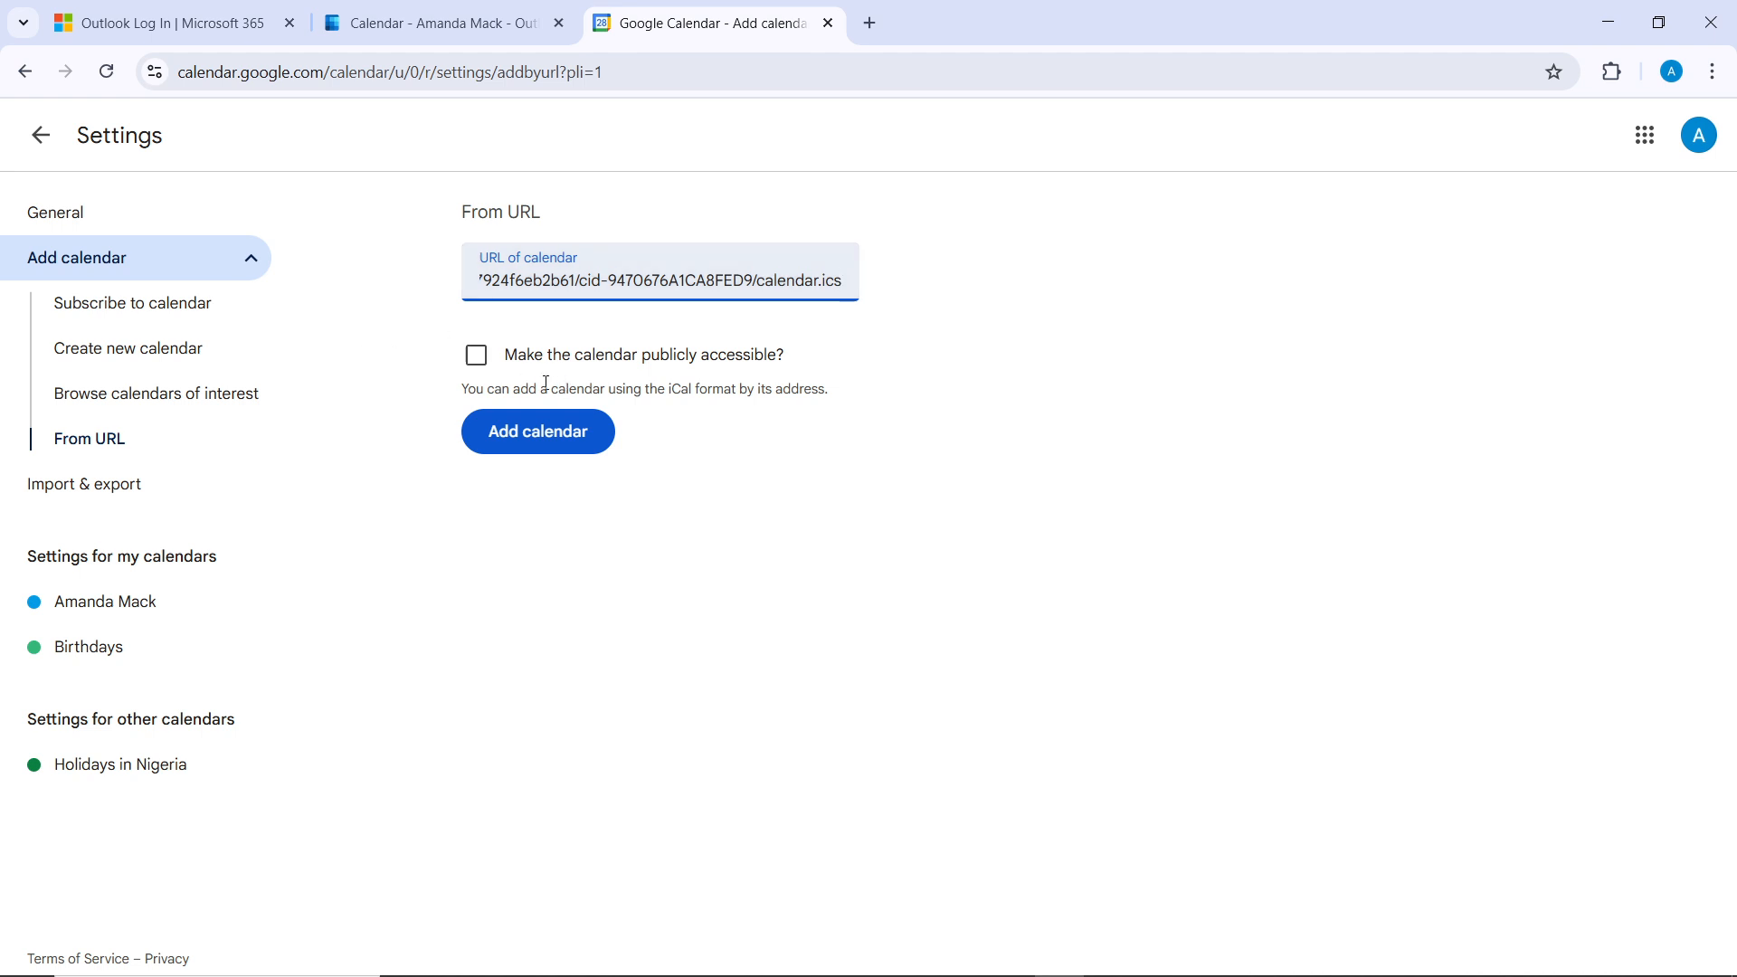
left_click(530, 432)
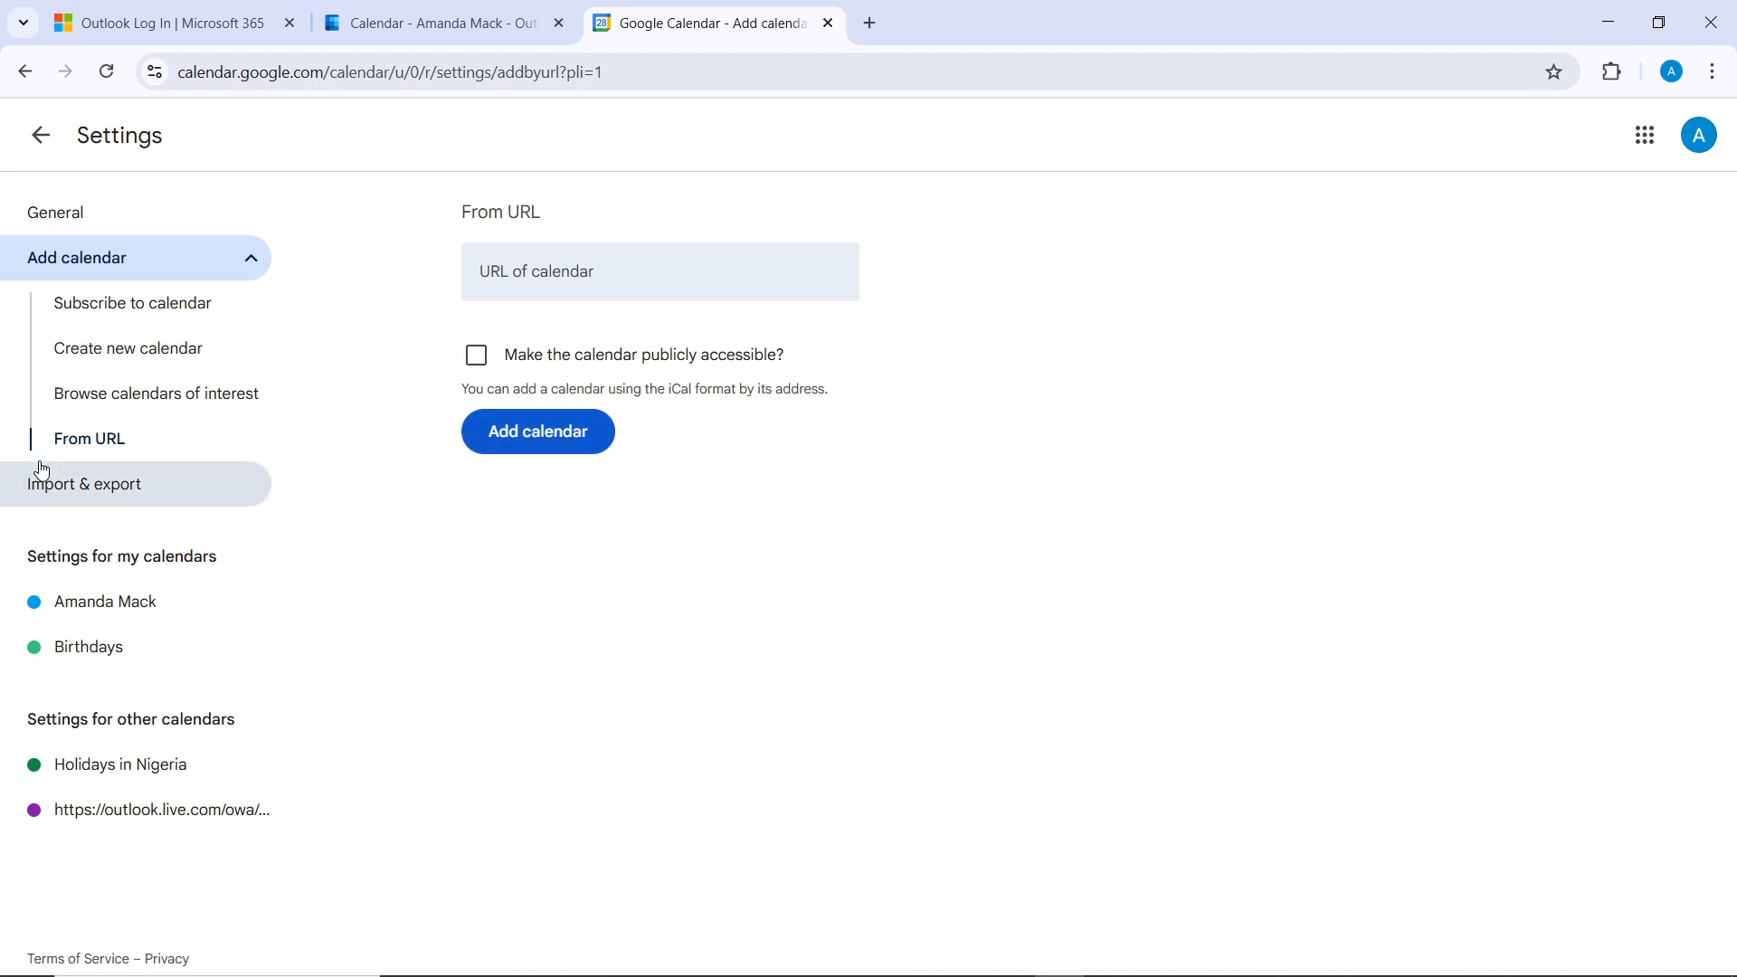
left_click(45, 148)
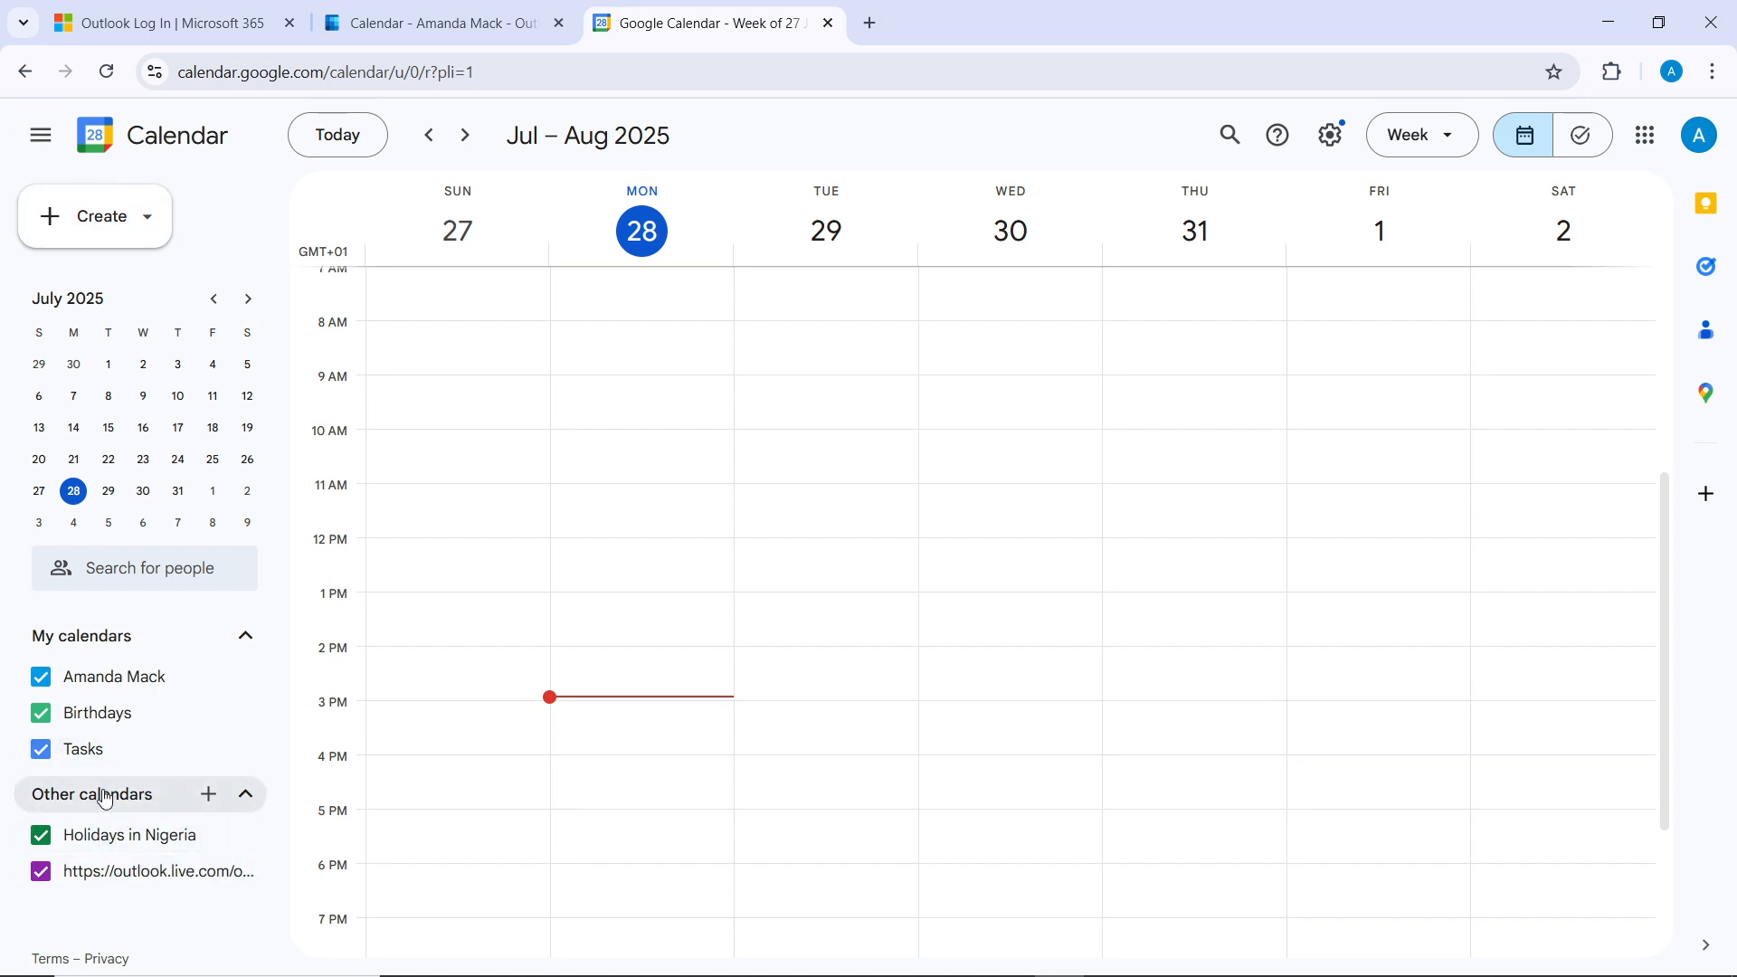
Step: Collapse and re-expand the other calendars group, and toggle the added Outlook calendar's visibility off and back on
left_click(105, 797)
left_click(103, 797)
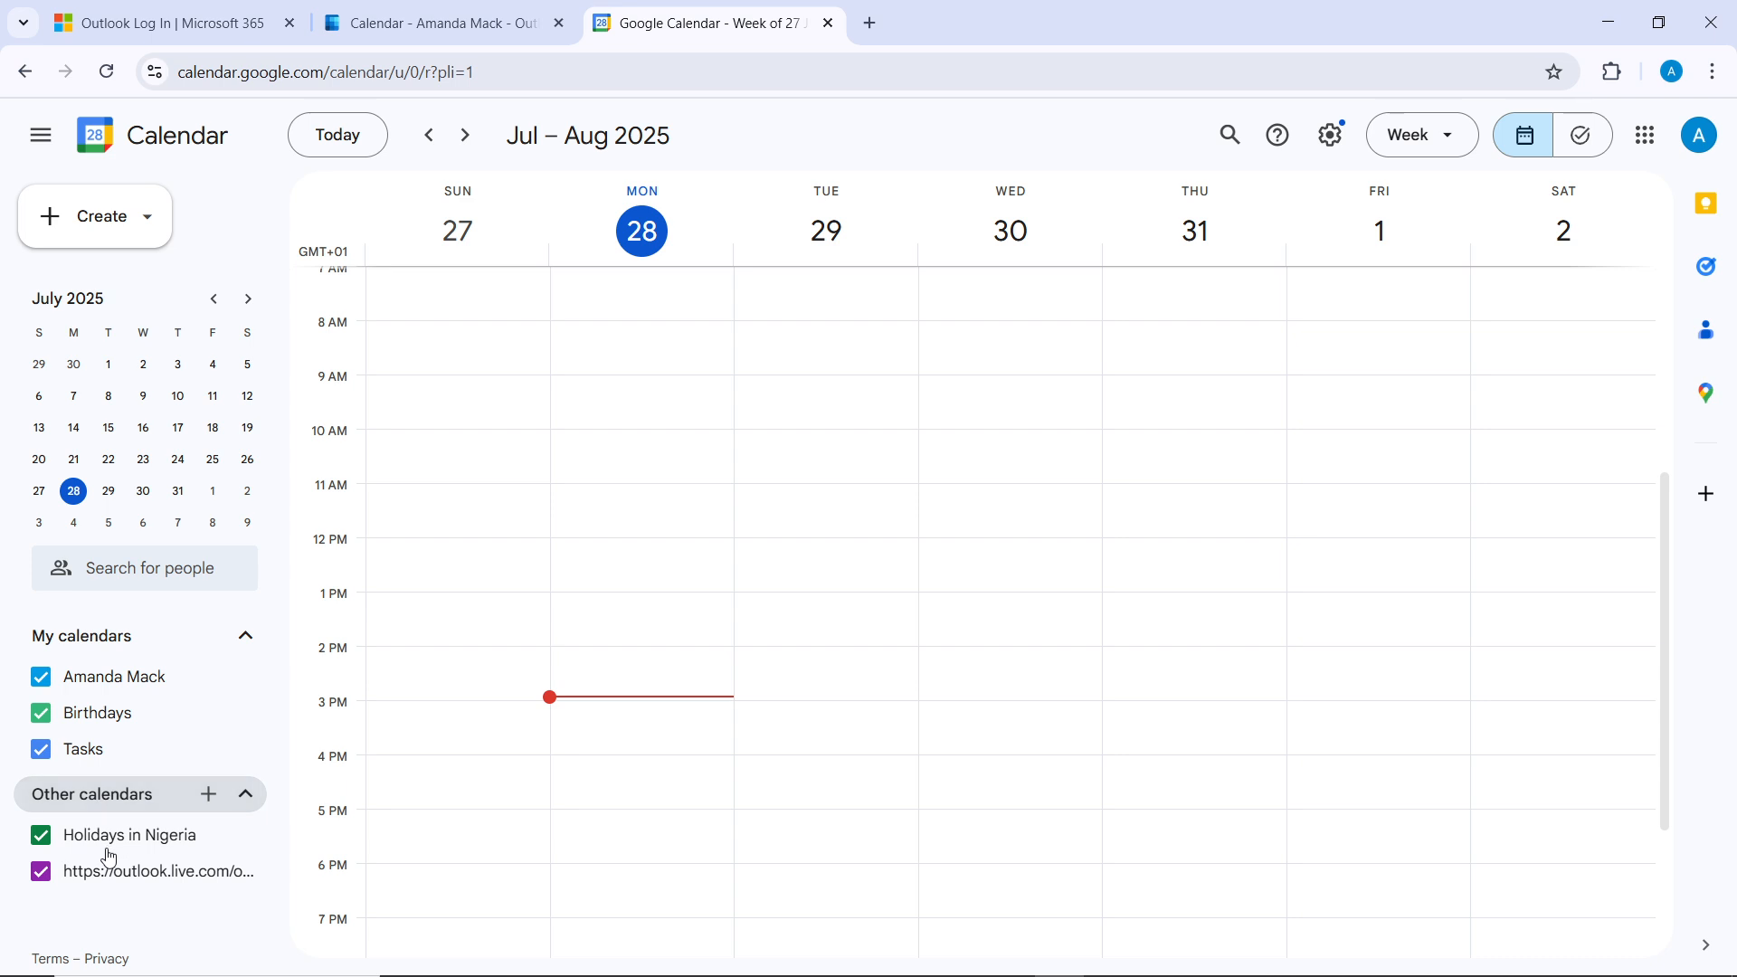
left_click(137, 882)
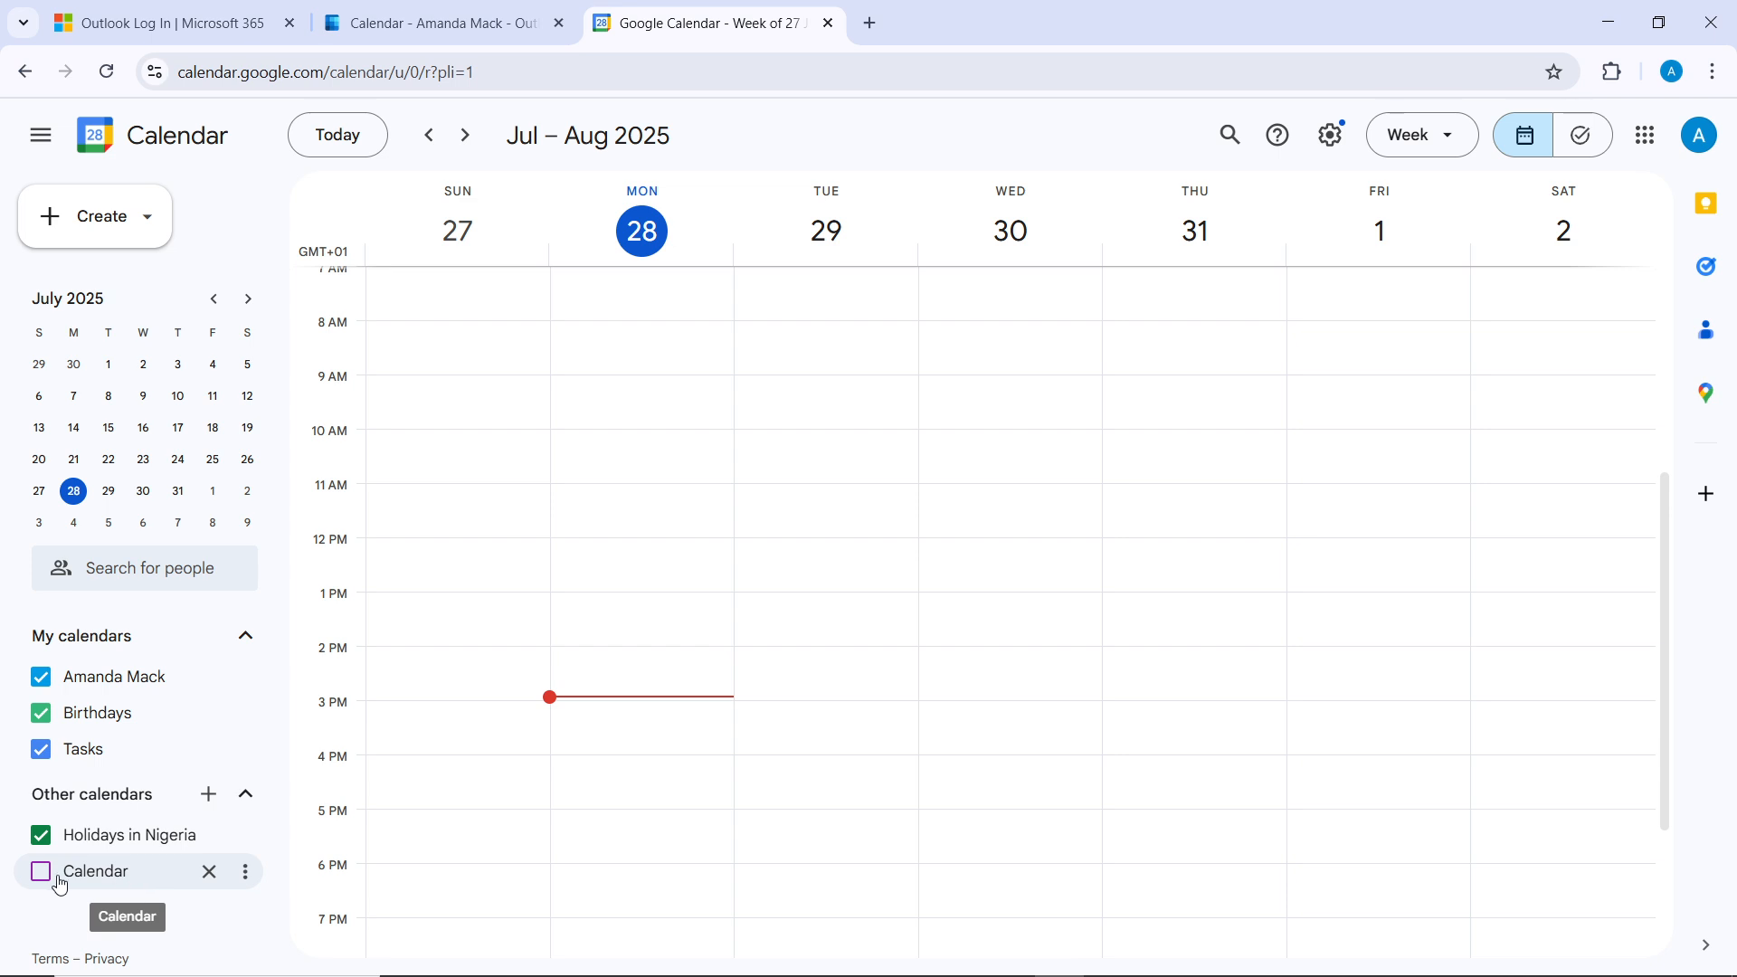
left_click(79, 887)
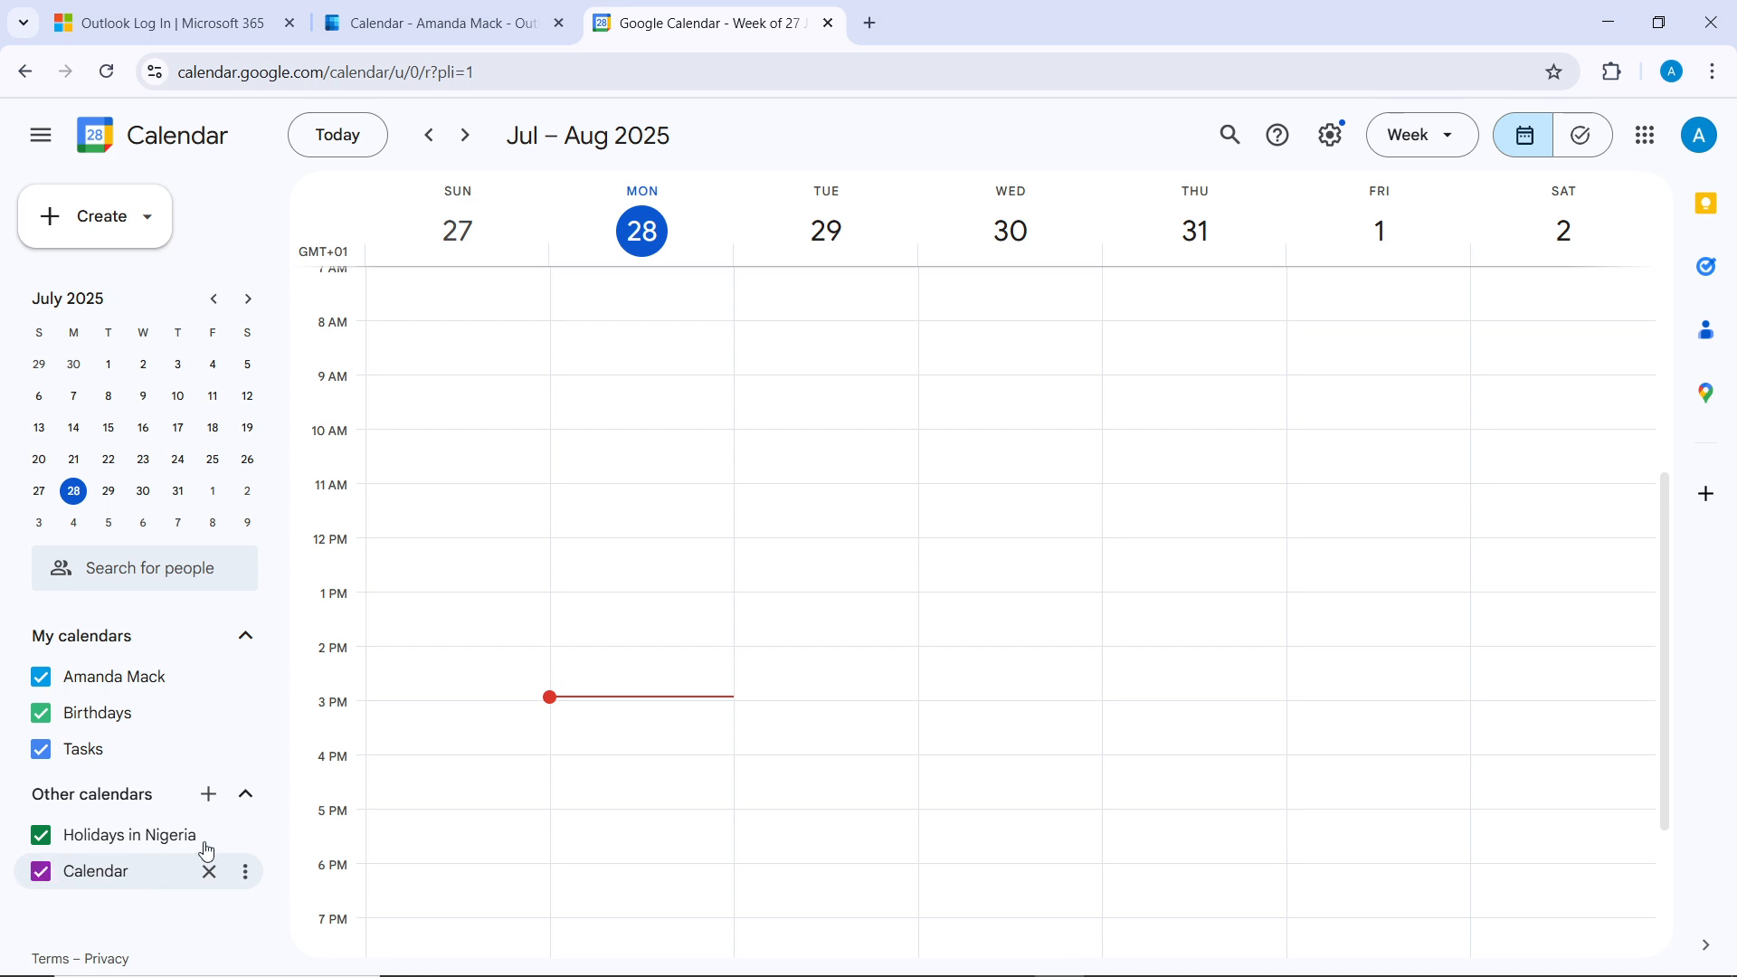
left_click(120, 880)
left_click(120, 879)
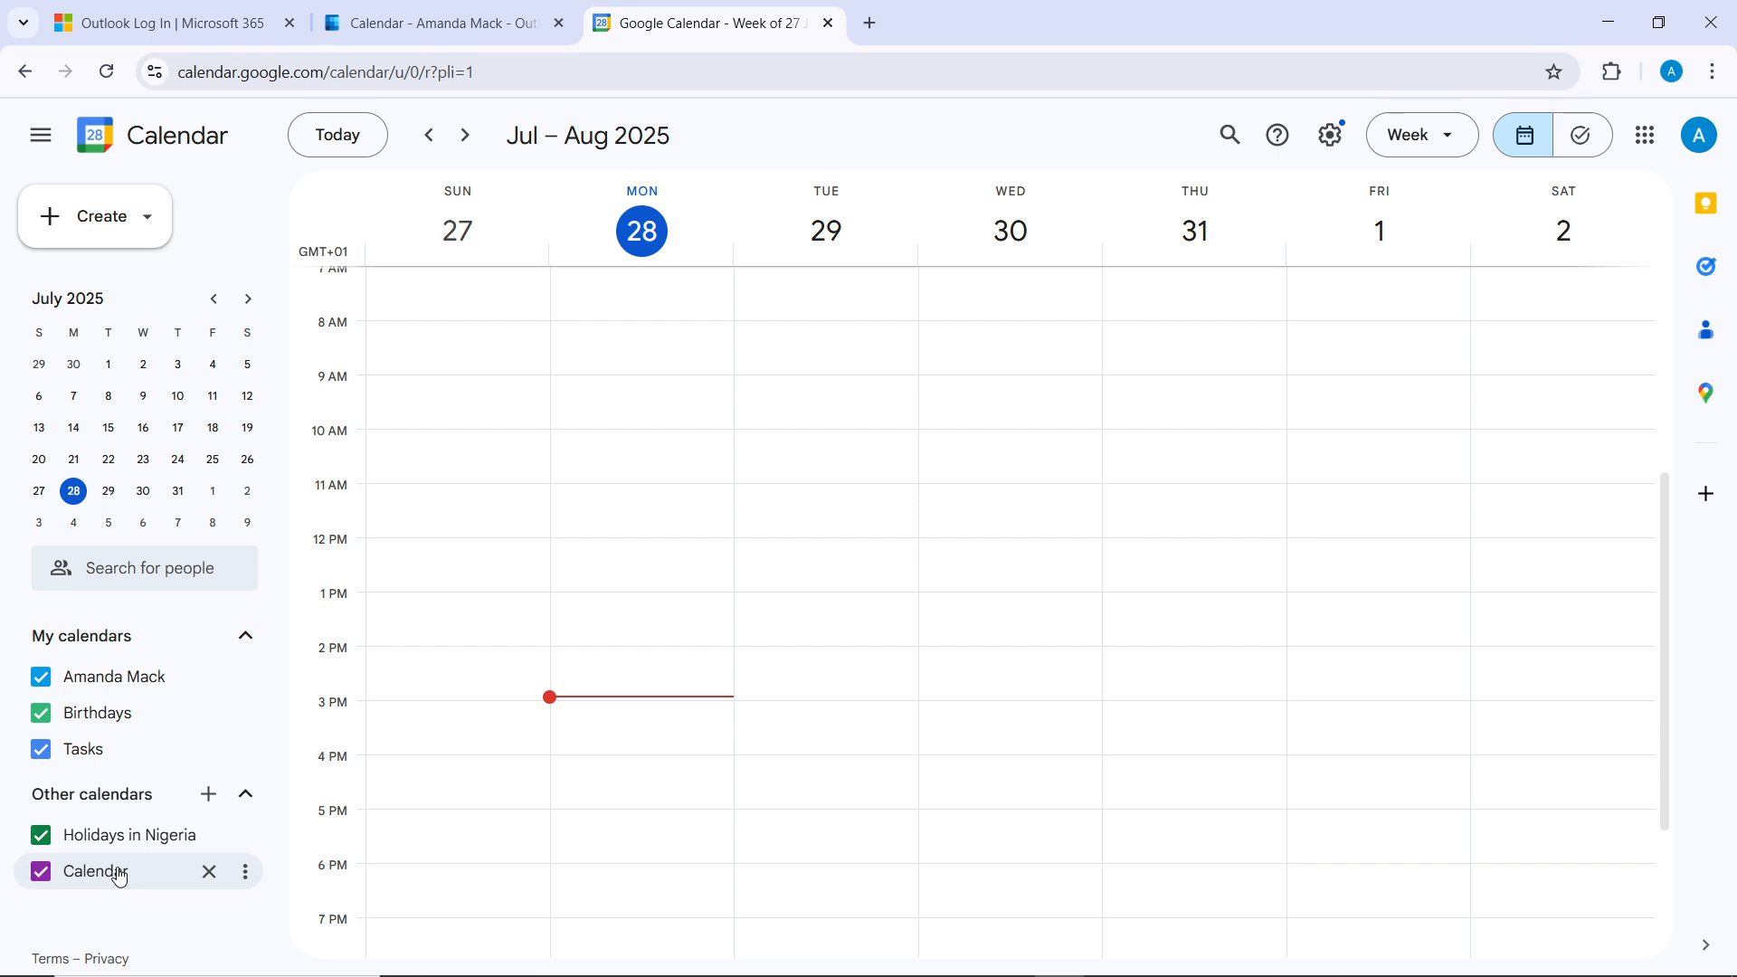